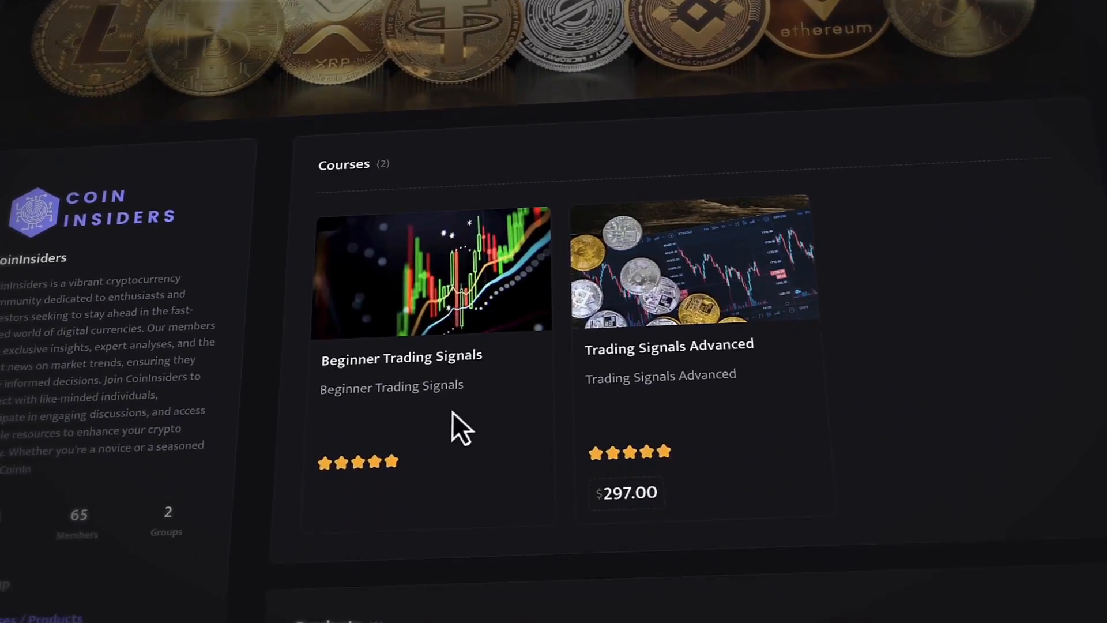
click(443, 503)
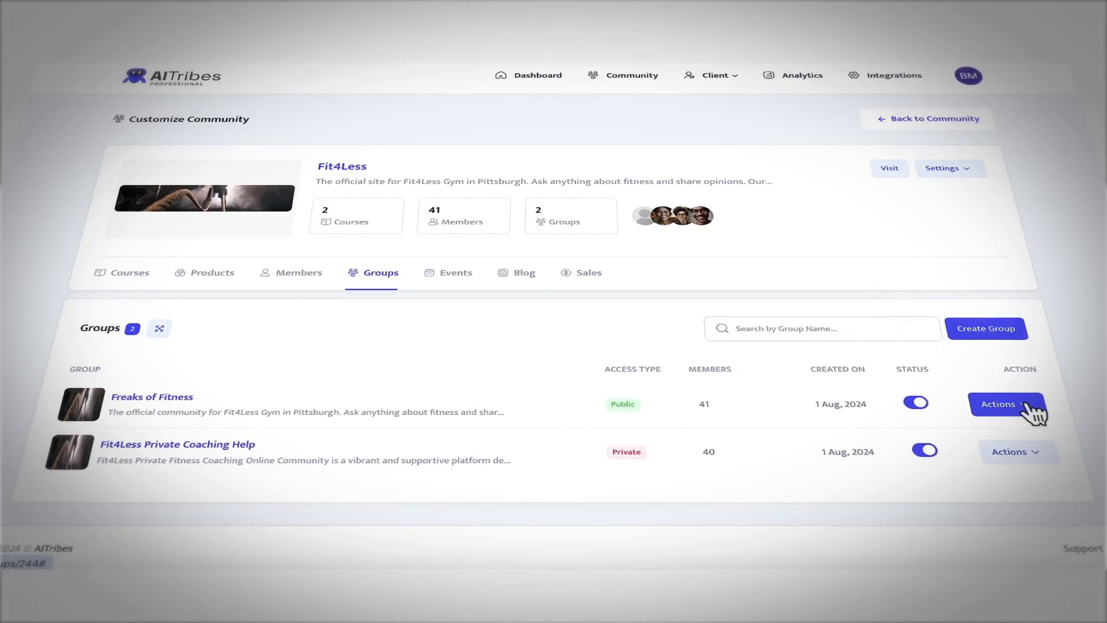
Generate one Freaks of Fitness post from the custom prompt "generate a community post that's engaging and gives three kettlebell exercises" and open its schedule date
click(1026, 411)
click(923, 426)
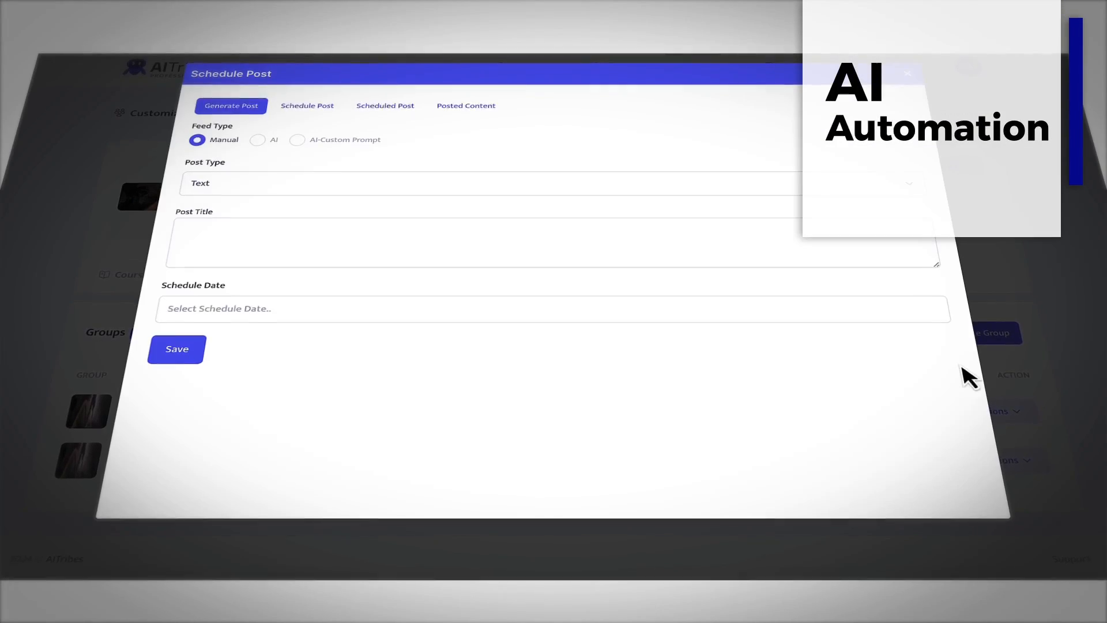
click(297, 138)
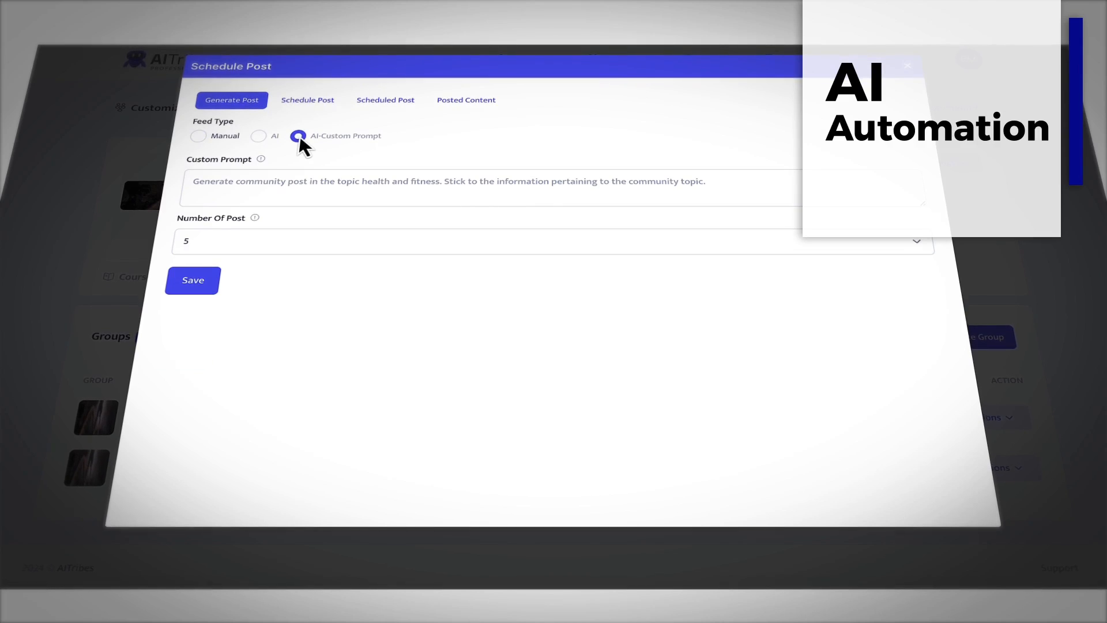
text(generate a community post that's engaging and gives three kettlebell exercises)
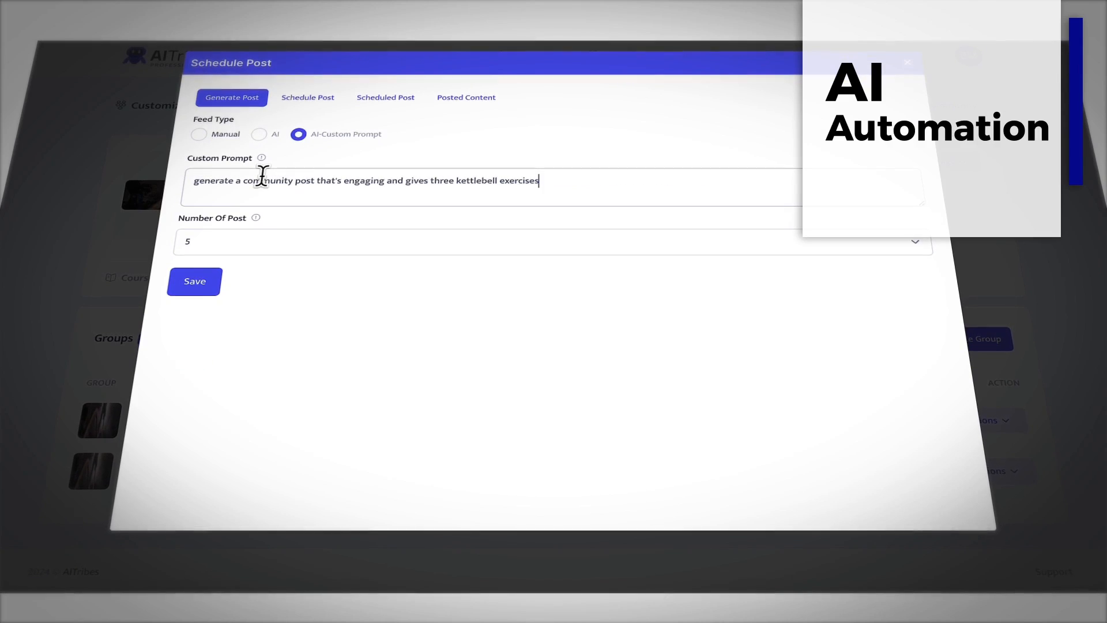
click(217, 241)
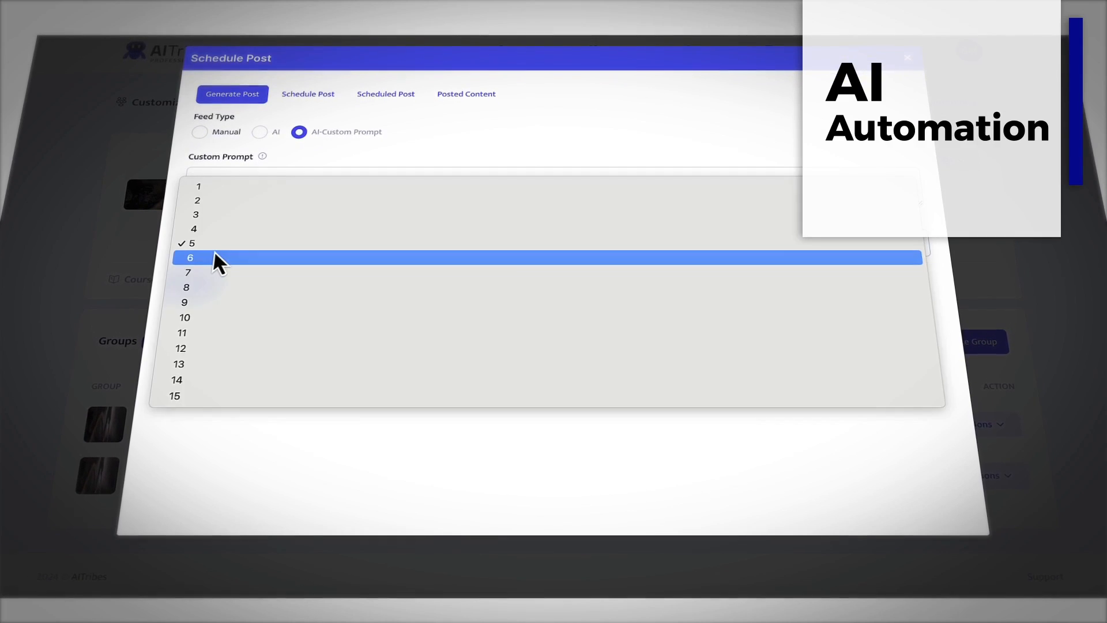
click(229, 187)
click(207, 290)
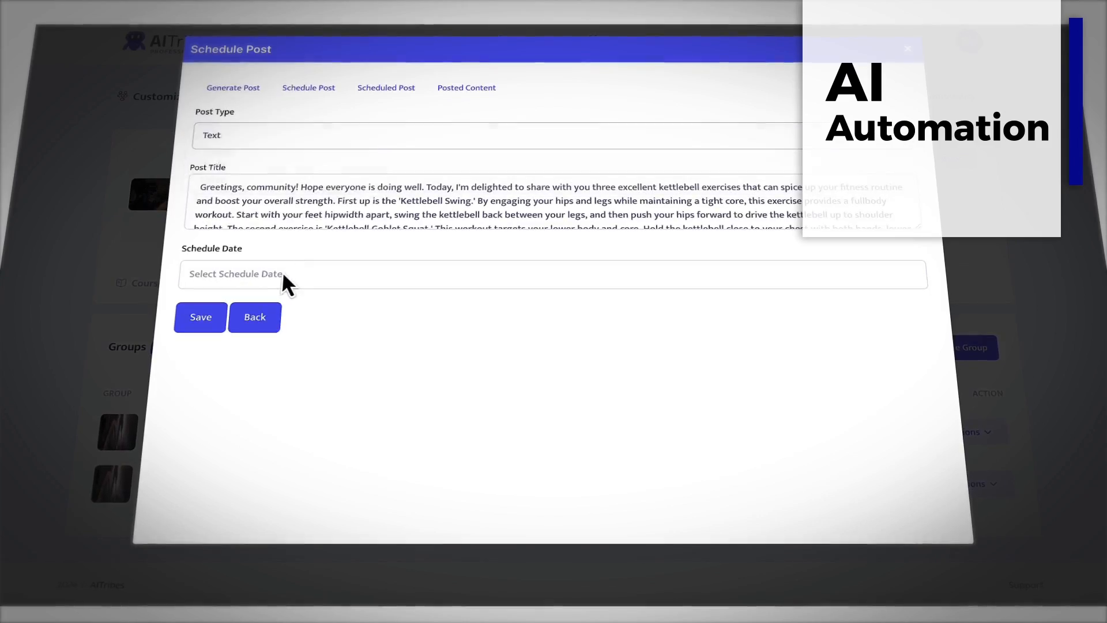
click(282, 272)
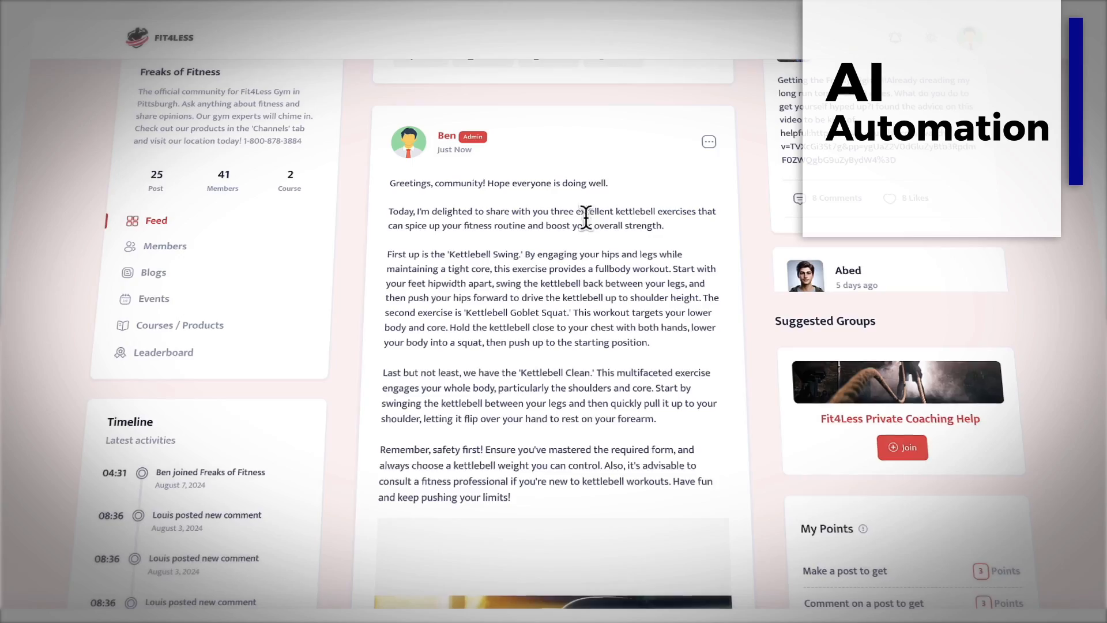
Look through the published kettlebell exercise post and its image in the Freaks of Fitness feed
scroll(750, 300, down, 3)
scroll(750, 299, down, 5)
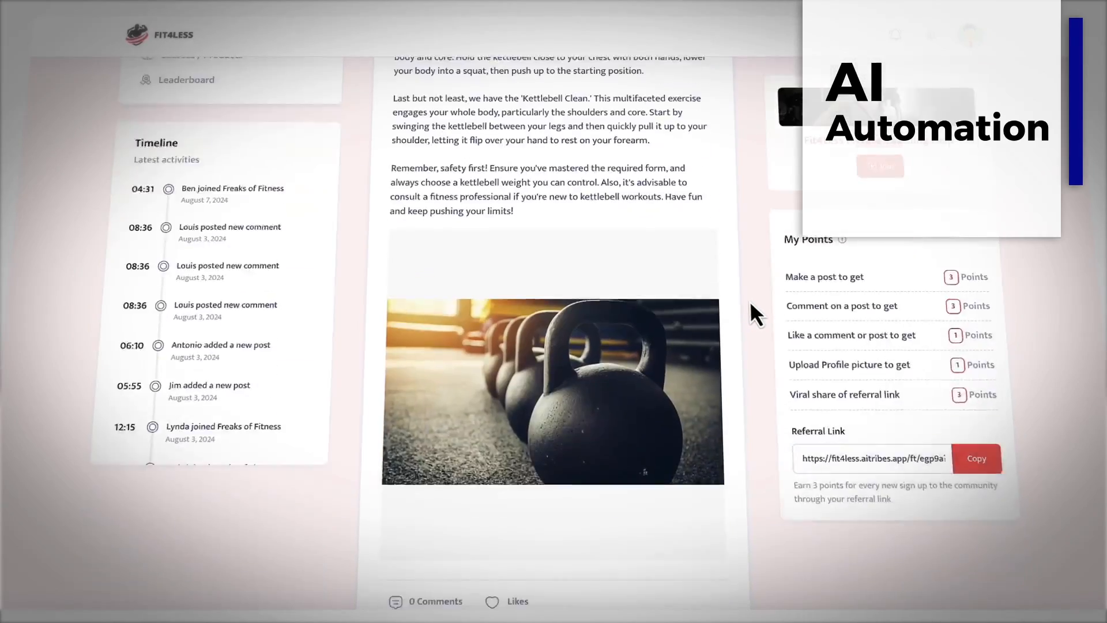
click(489, 519)
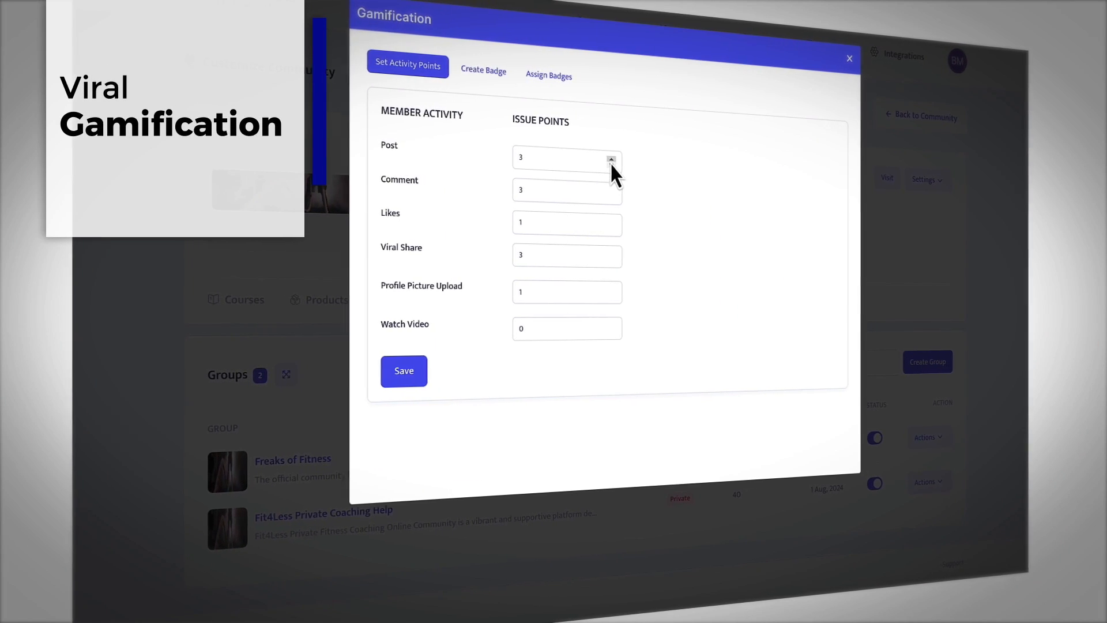
Go through the group's gamification settings for activity points, badge creation and badge assignment
click(615, 160)
click(601, 167)
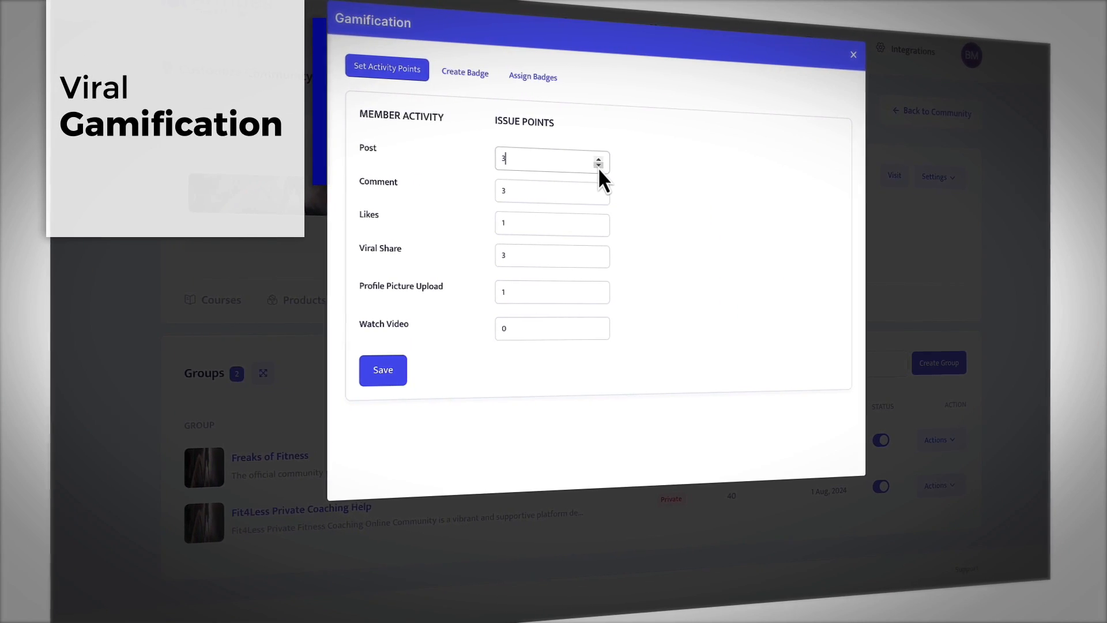
click(597, 167)
click(457, 76)
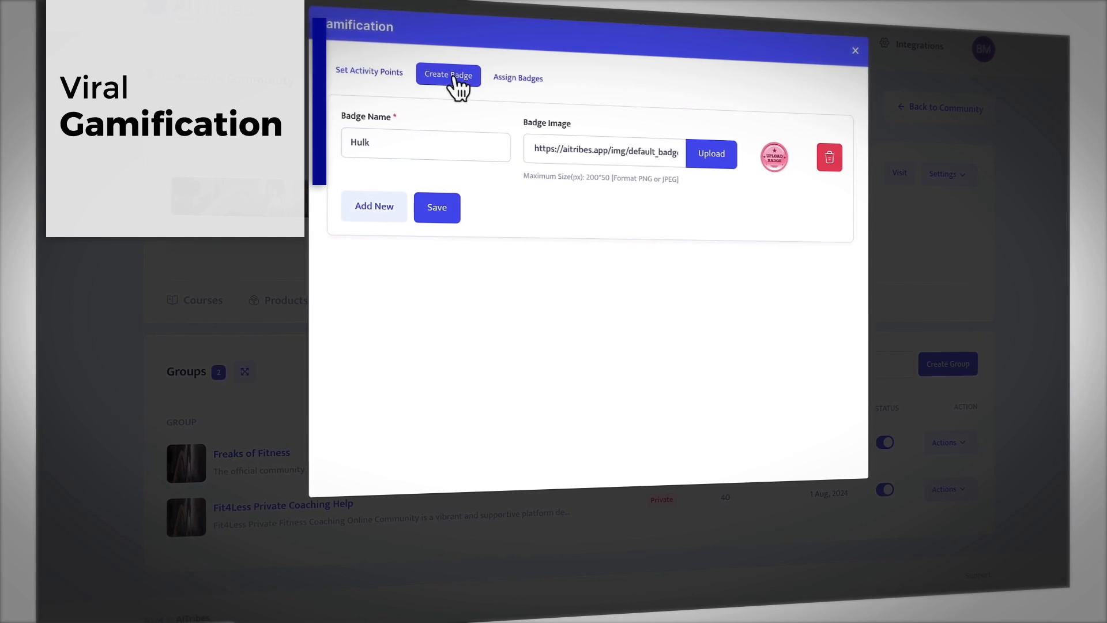
click(516, 78)
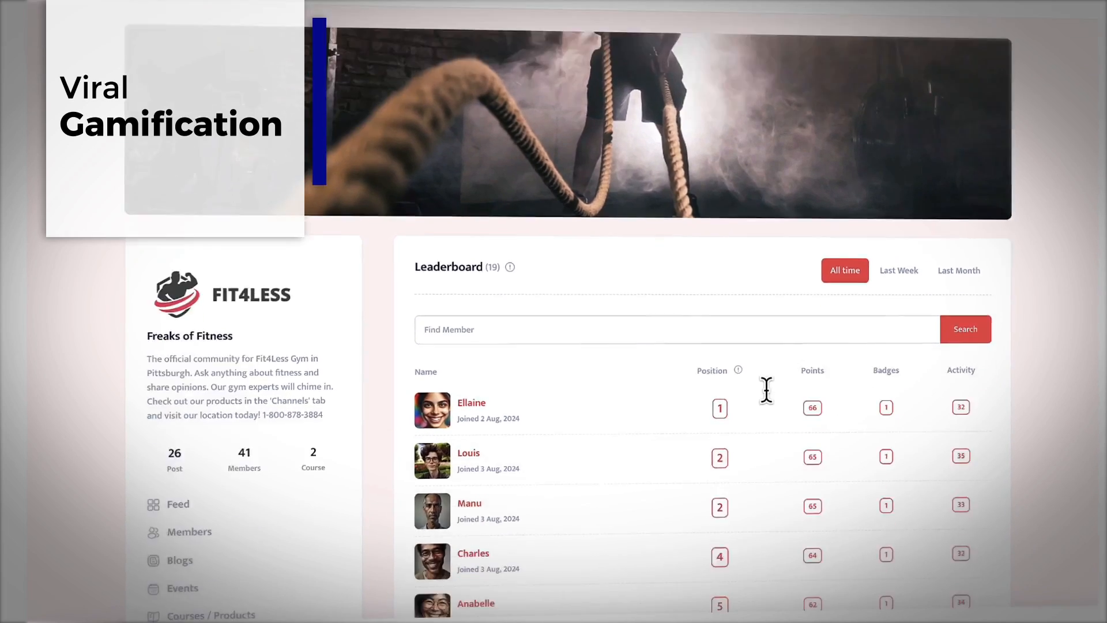
Look over the Freaks of Fitness leaderboard and the My Points rules, and select the referral link text
scroll(765, 393, down, 2)
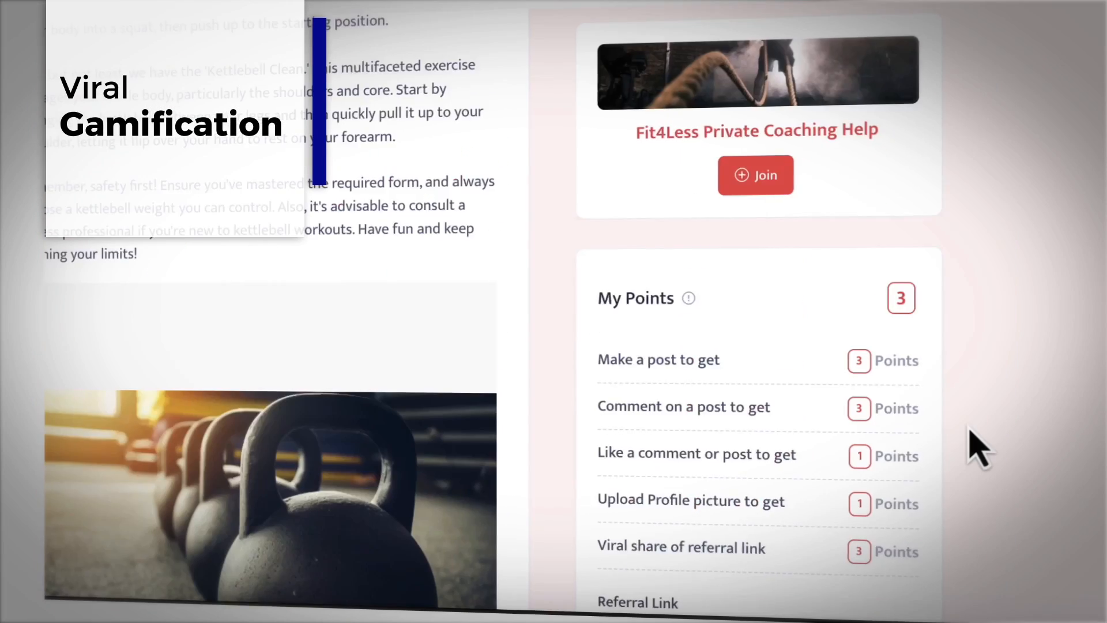
scroll(972, 448, down, 4)
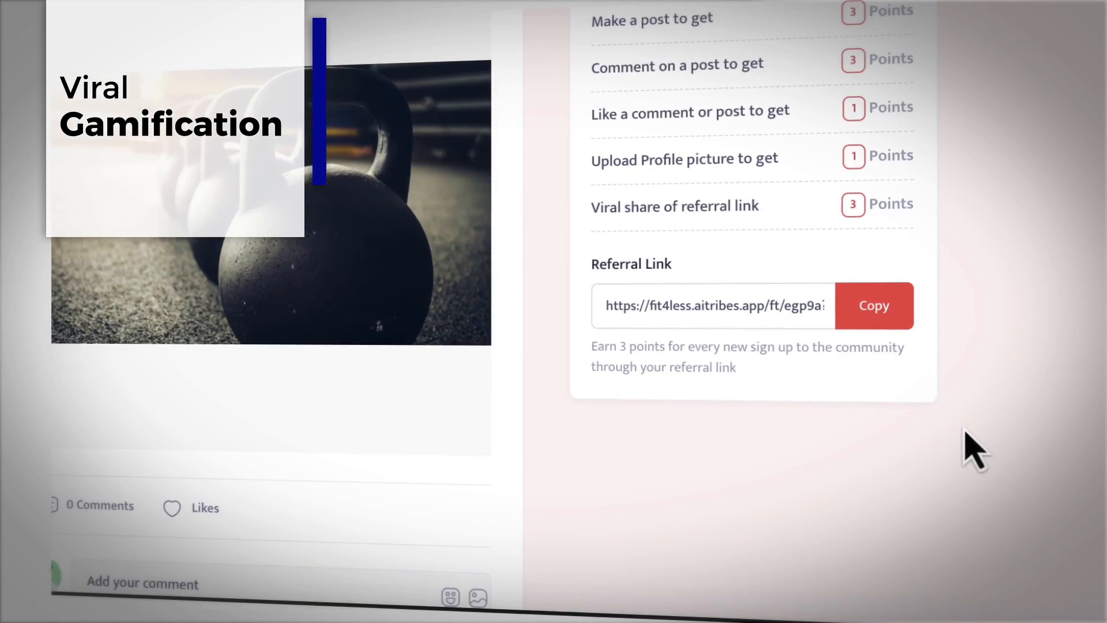
drag(601, 305, 830, 306)
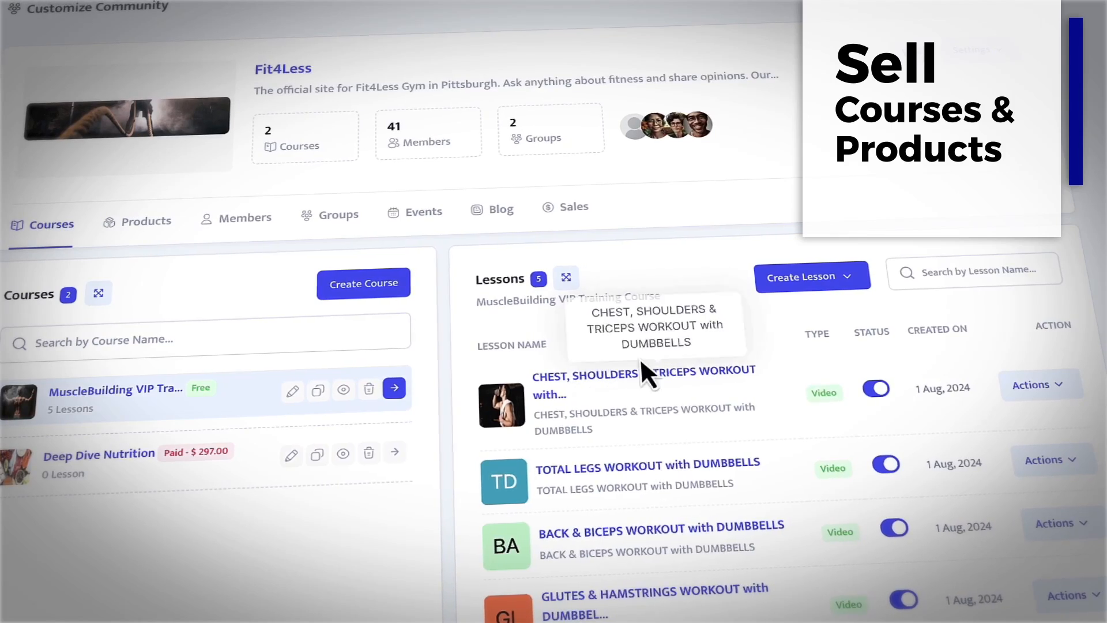
Show the lesson types that can be created for the MuscleBuilding VIP Training Course
click(804, 277)
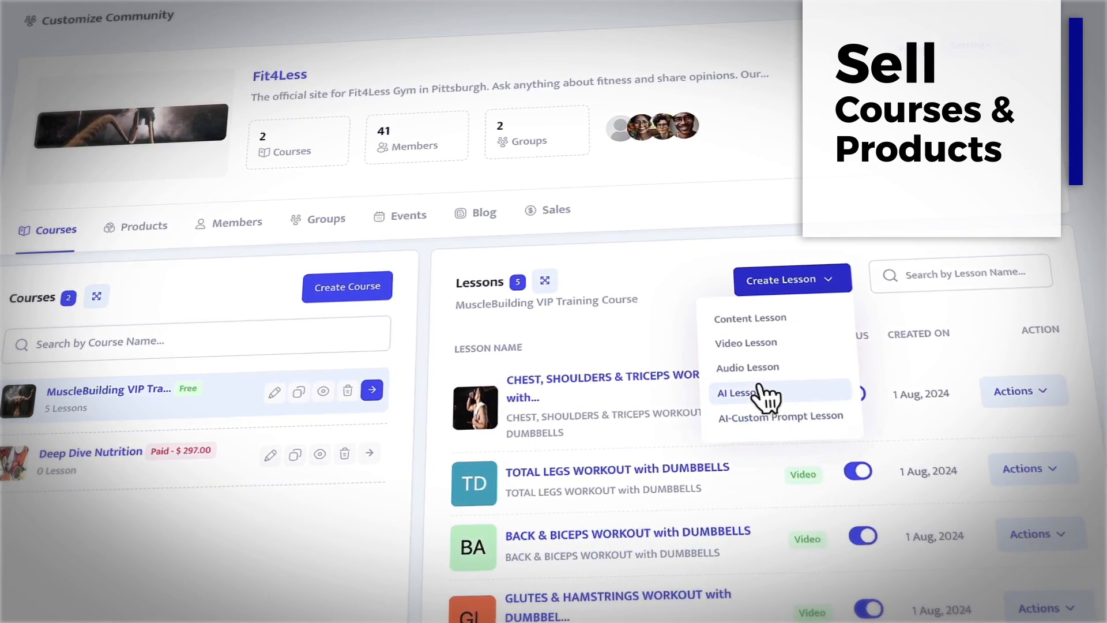
click(990, 326)
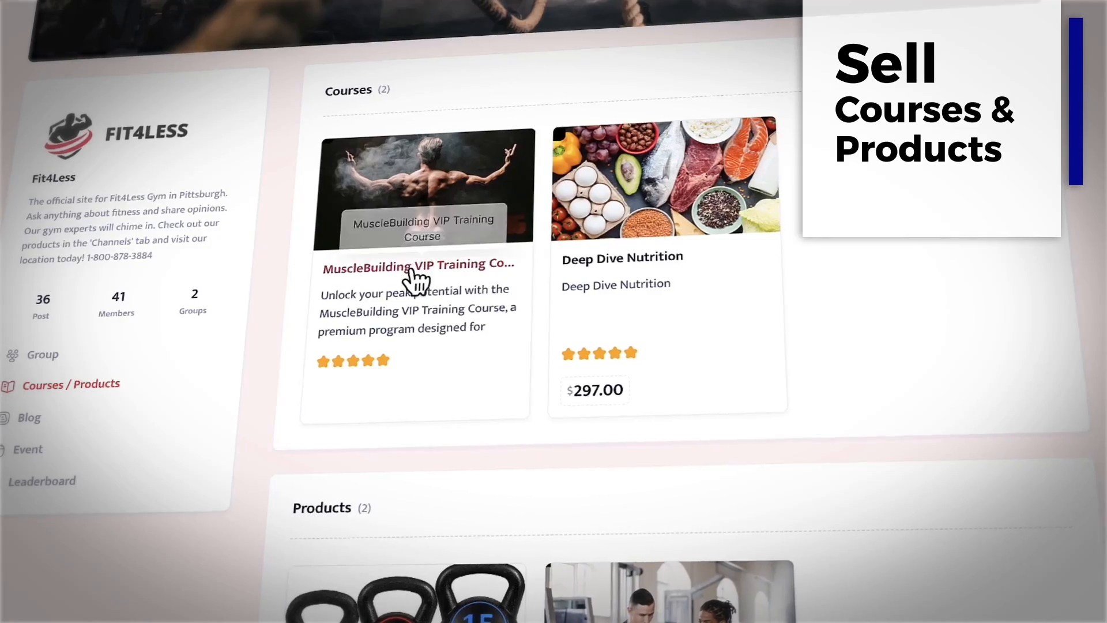
Open the MuscleBuilding VIP Training Course from the Fit4Less courses and browse the courses and products page
click(411, 279)
scroll(803, 301, down, 5)
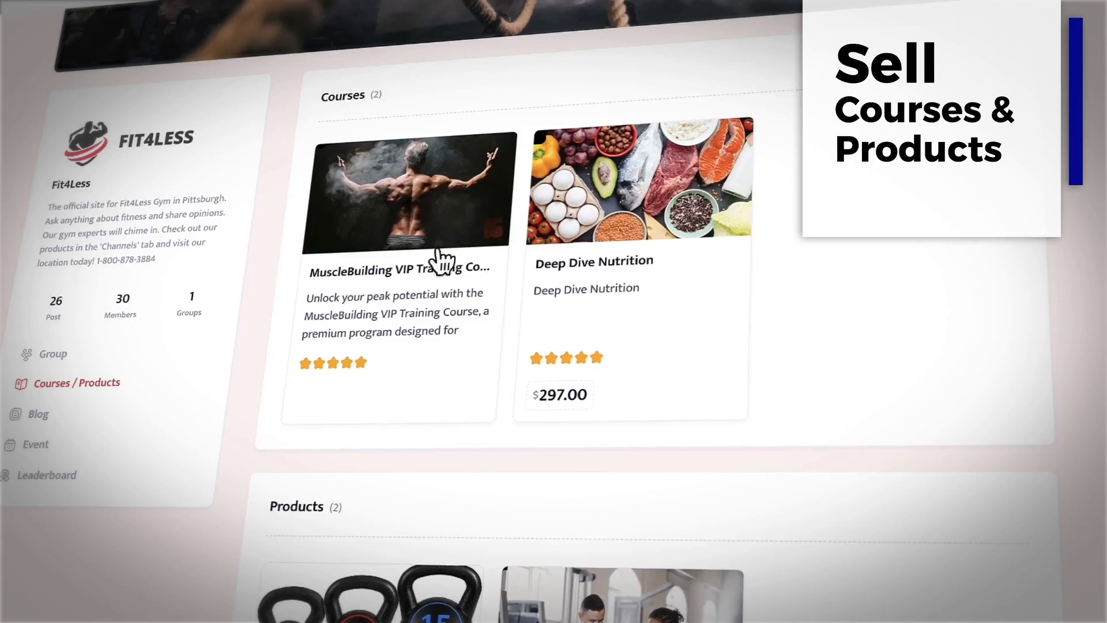
scroll(438, 253, down, 5)
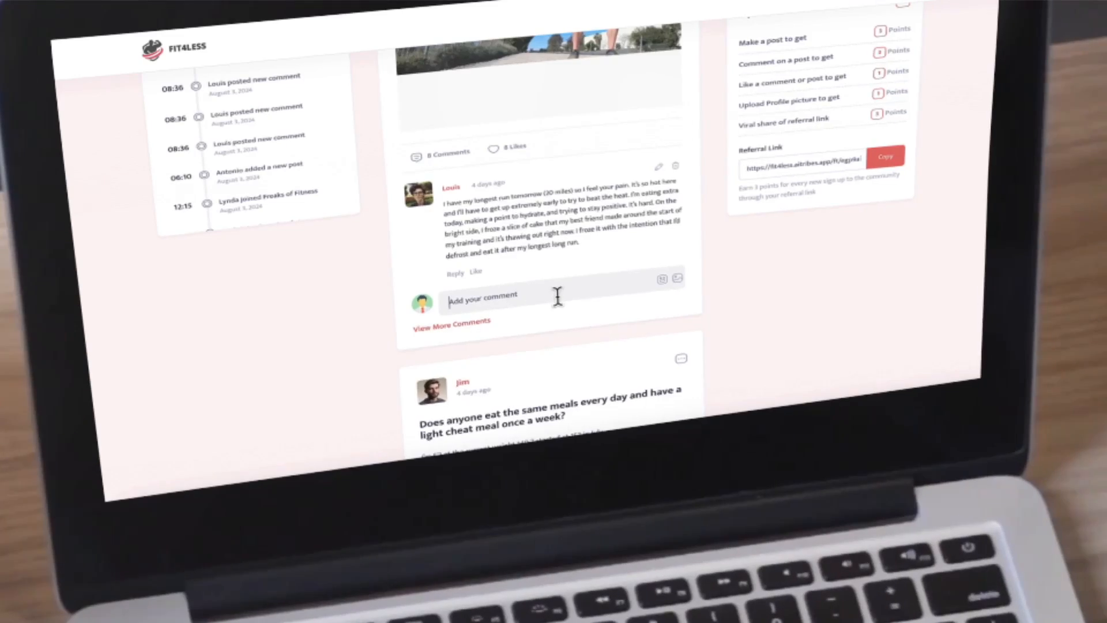
Write the comment "Dude this is awesome!" under the running post in the feed and add a smiley emoji
text(Dude this is awes)
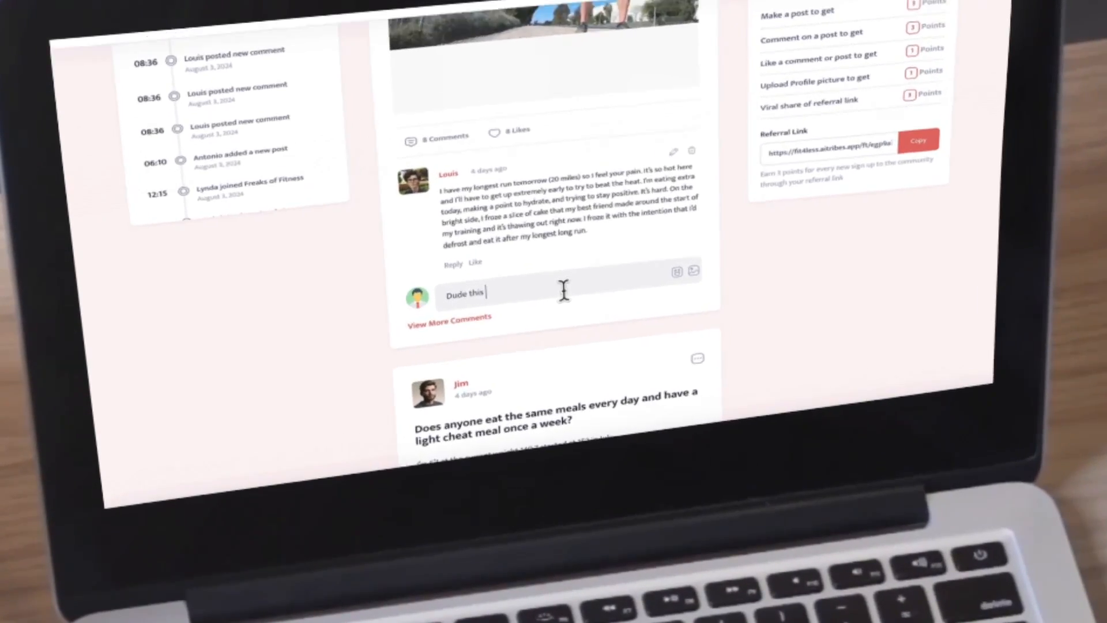
text(ome!)
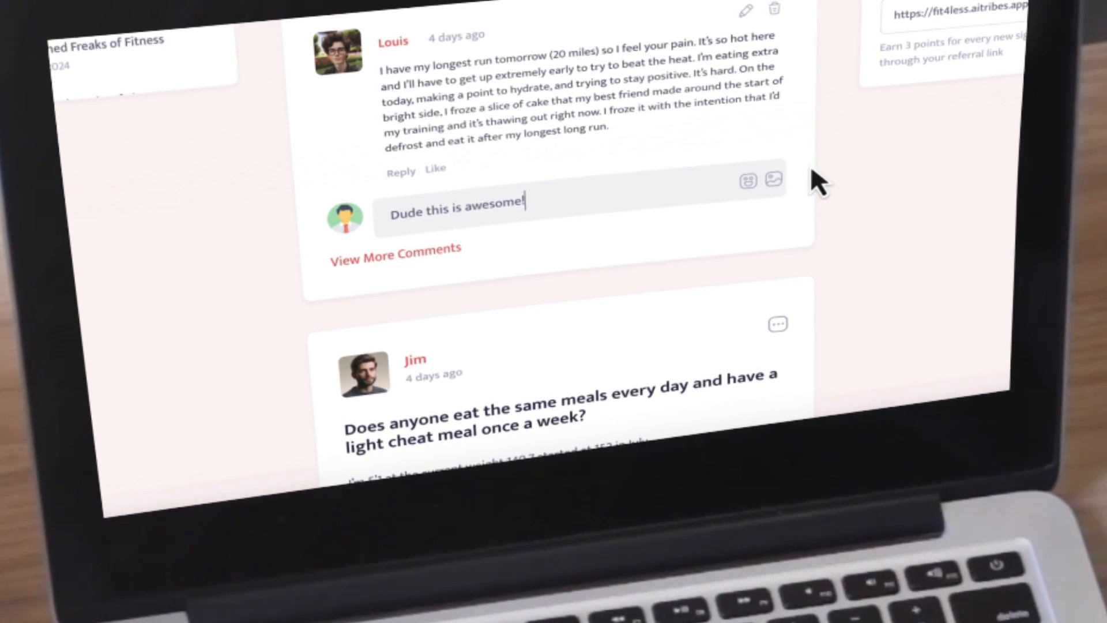
click(742, 179)
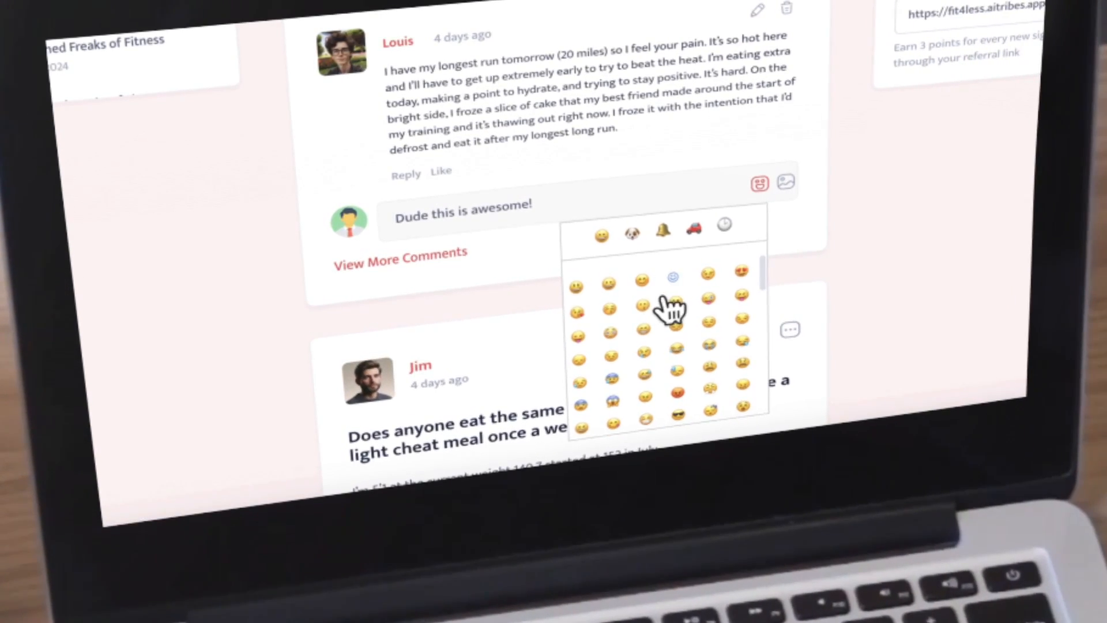
click(616, 290)
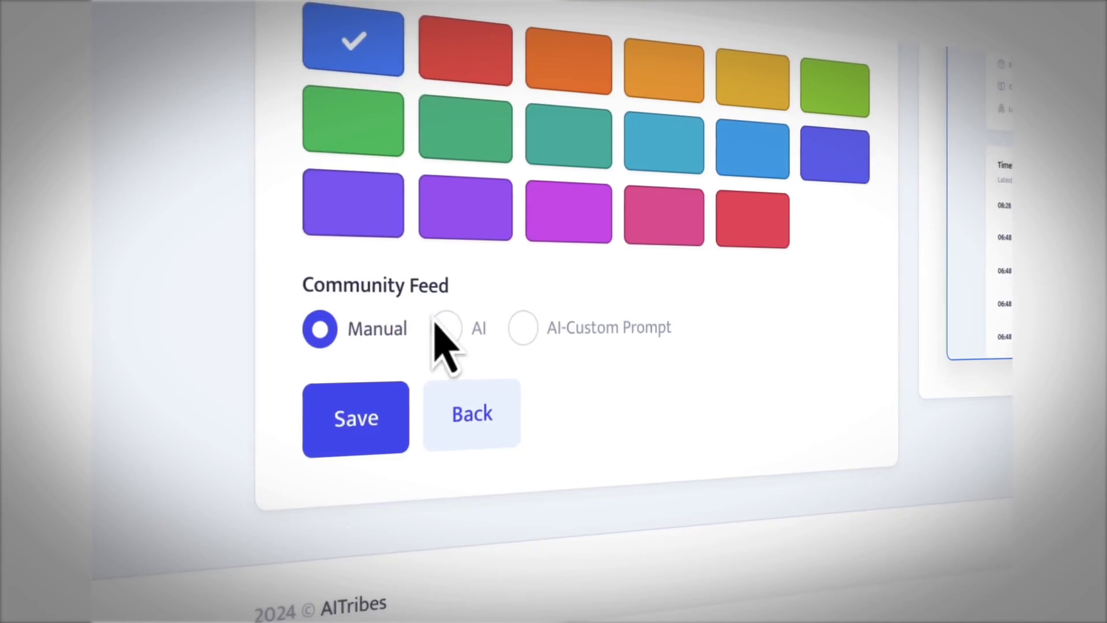
Switch the community feed to AI with the niche "AI marketing" and open the choices for the number of posts
click(427, 326)
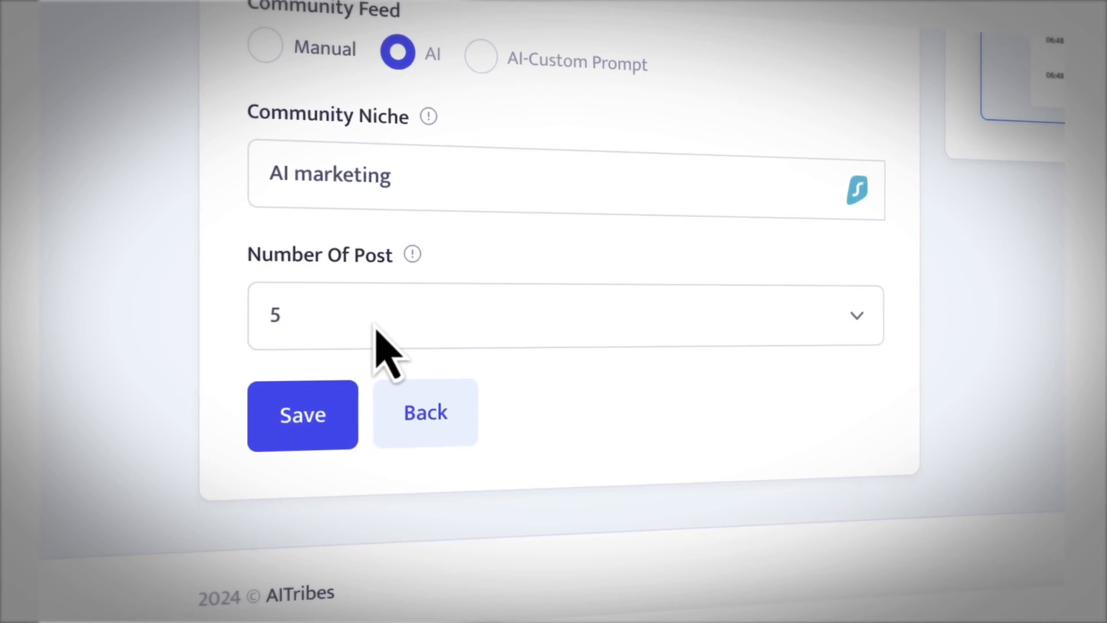
click(392, 605)
click(346, 318)
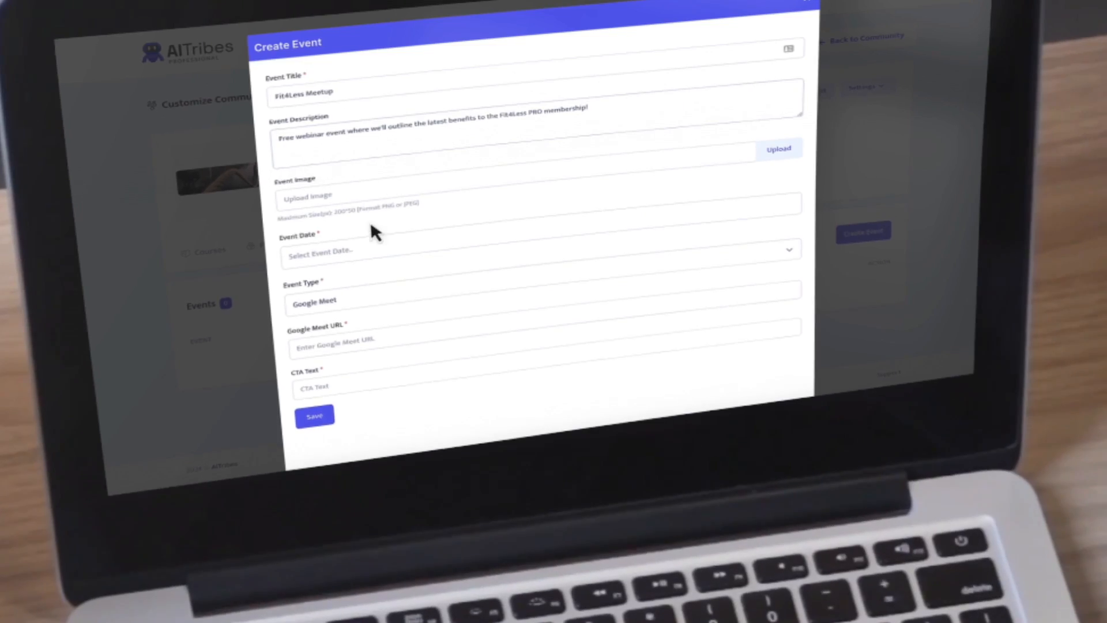
Set the date of the Fit4Less Meetup event to August 8, 2024
click(364, 259)
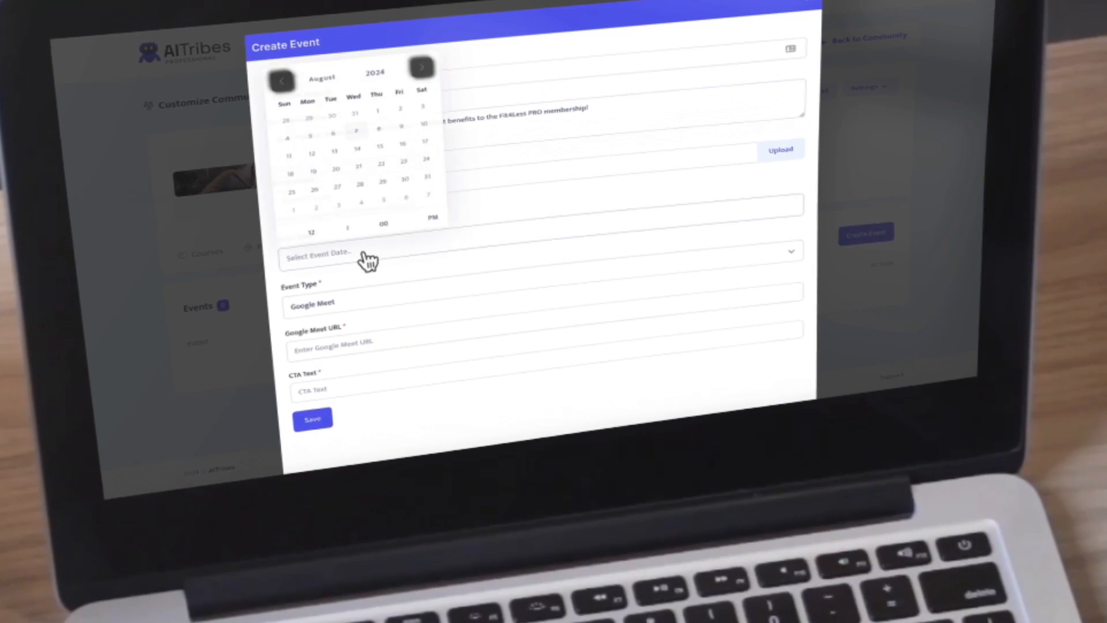
click(378, 133)
click(406, 268)
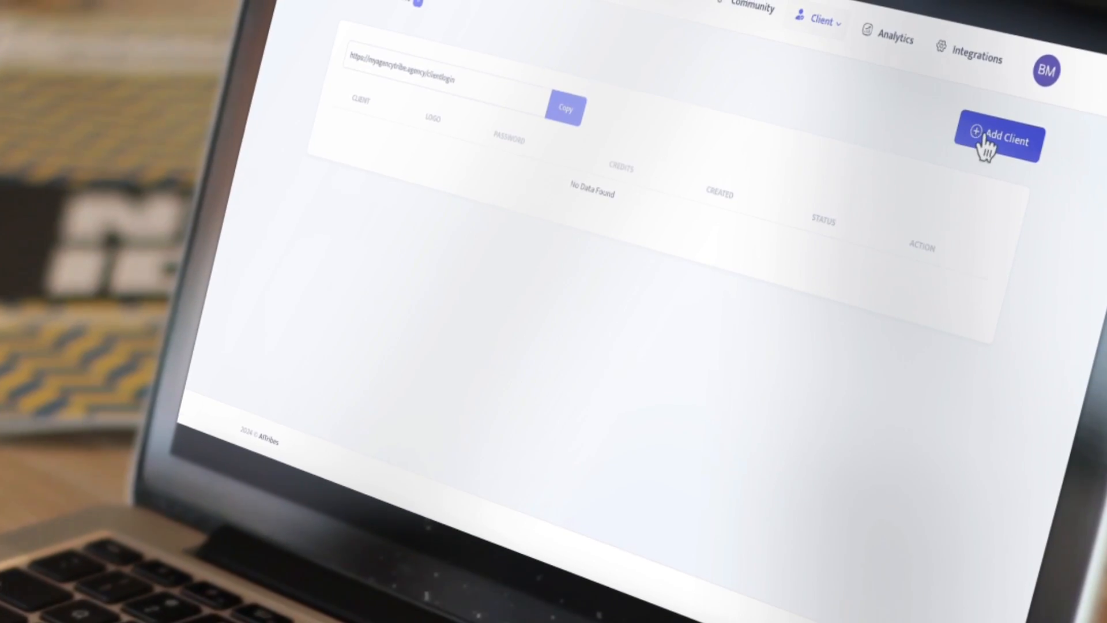
Start a new client record with "Your Agency Client" as the full name and the sample text "email address" as the e-mail
click(983, 143)
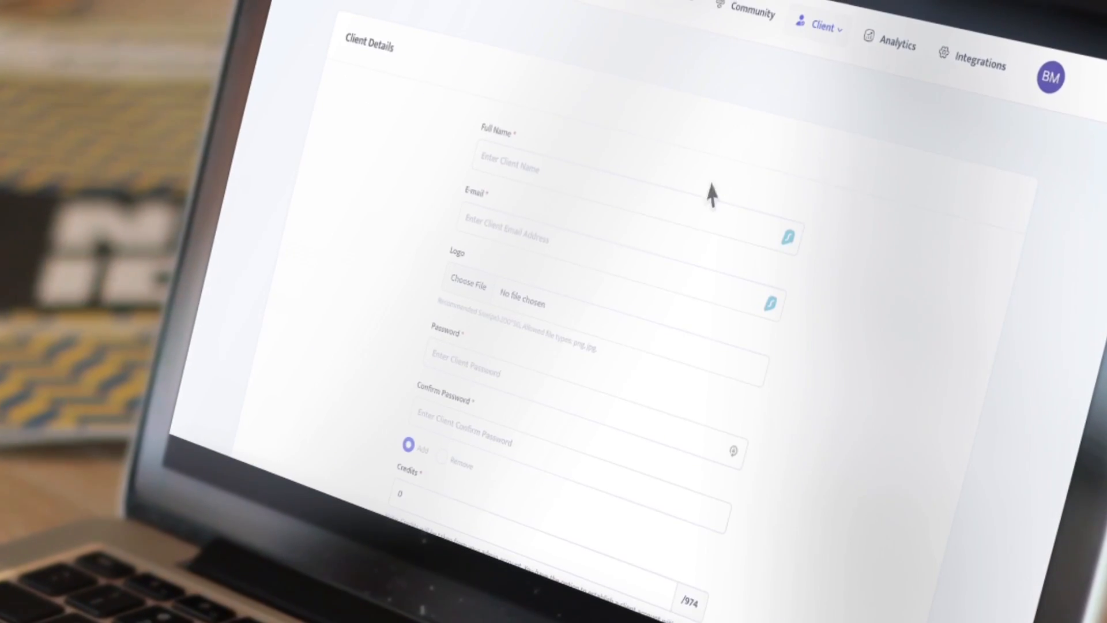
click(597, 188)
text(Your A)
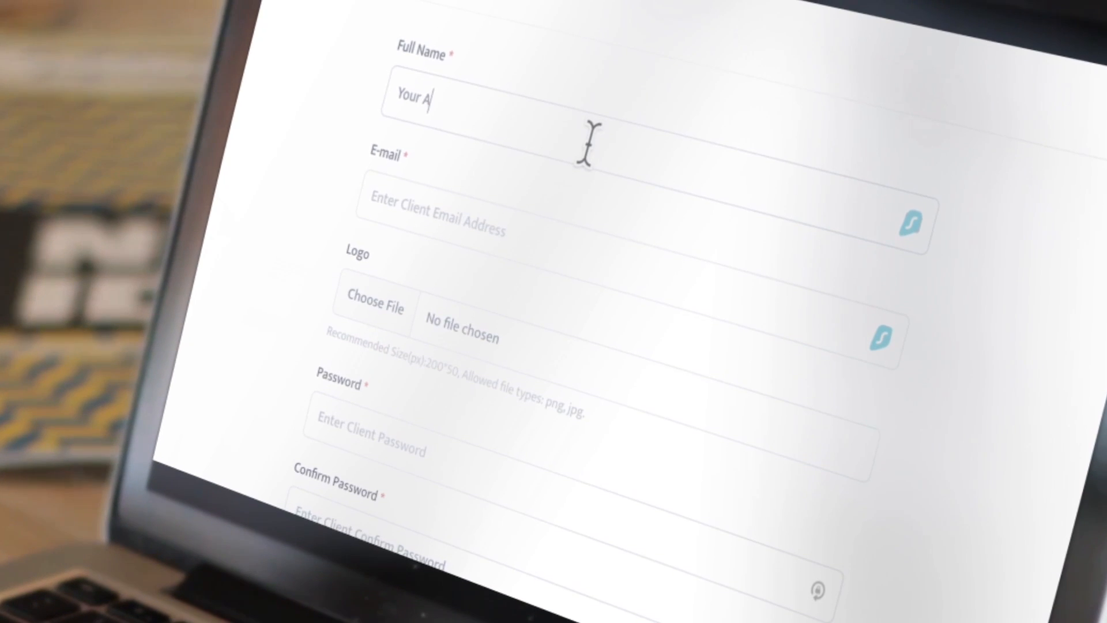
text(gency Client)
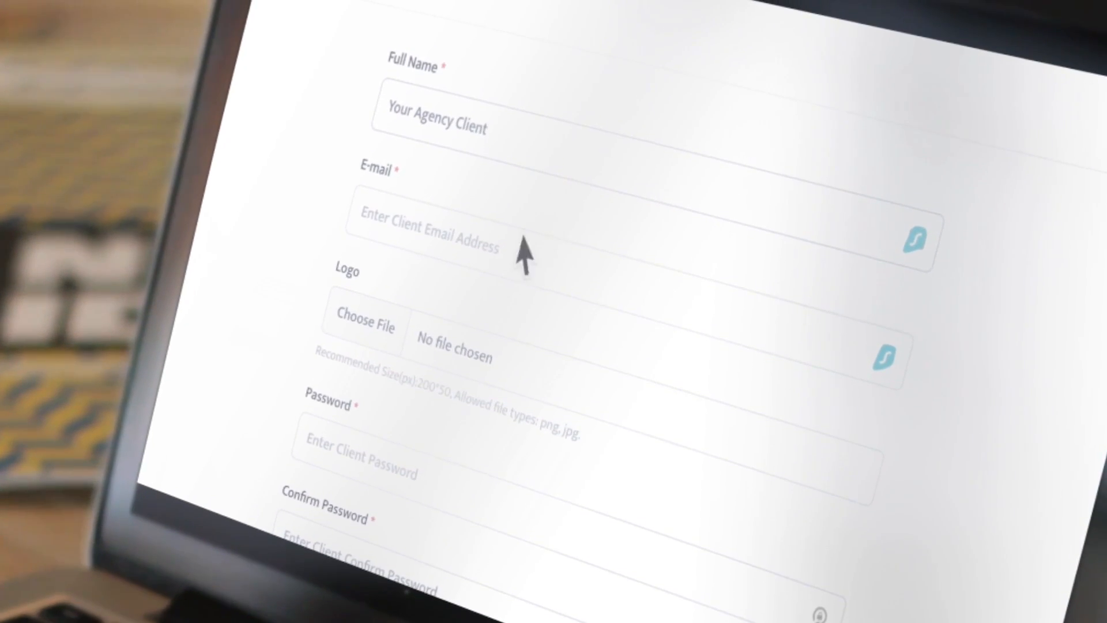
click(519, 242)
text(email add)
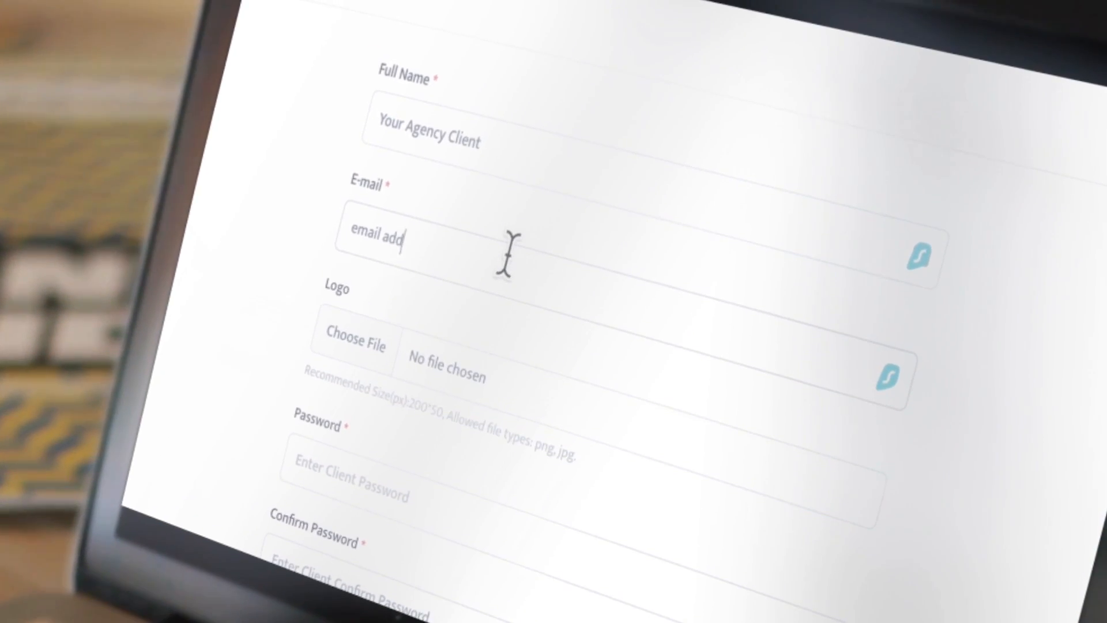
text(ress)
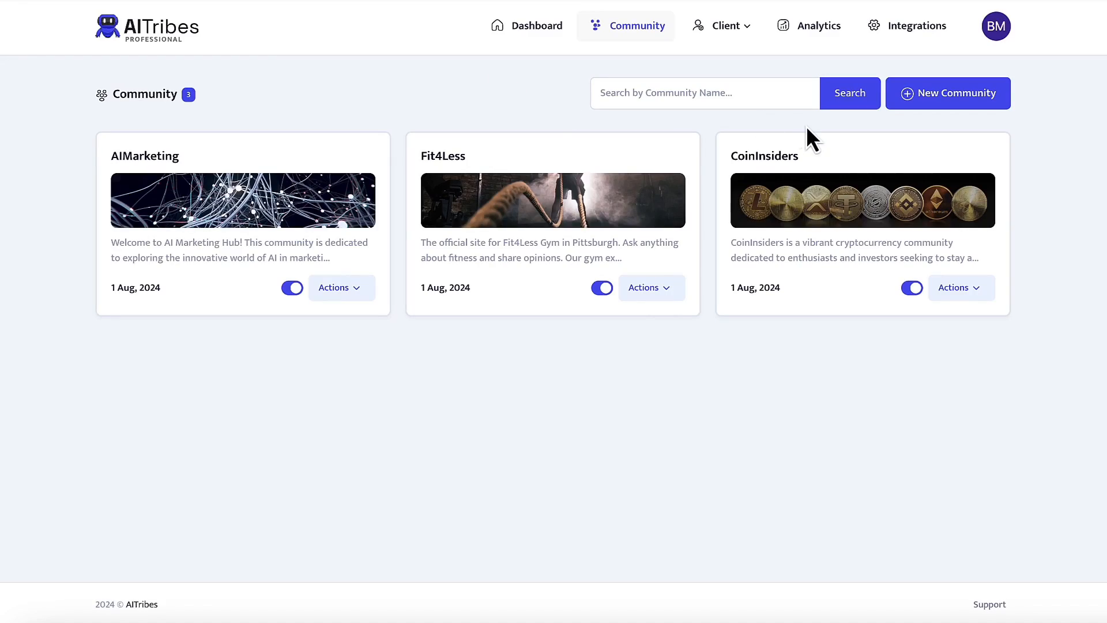
Start a new community named "Pet Central" with a short pet-hub description and the subdomain "petcentral"
click(939, 106)
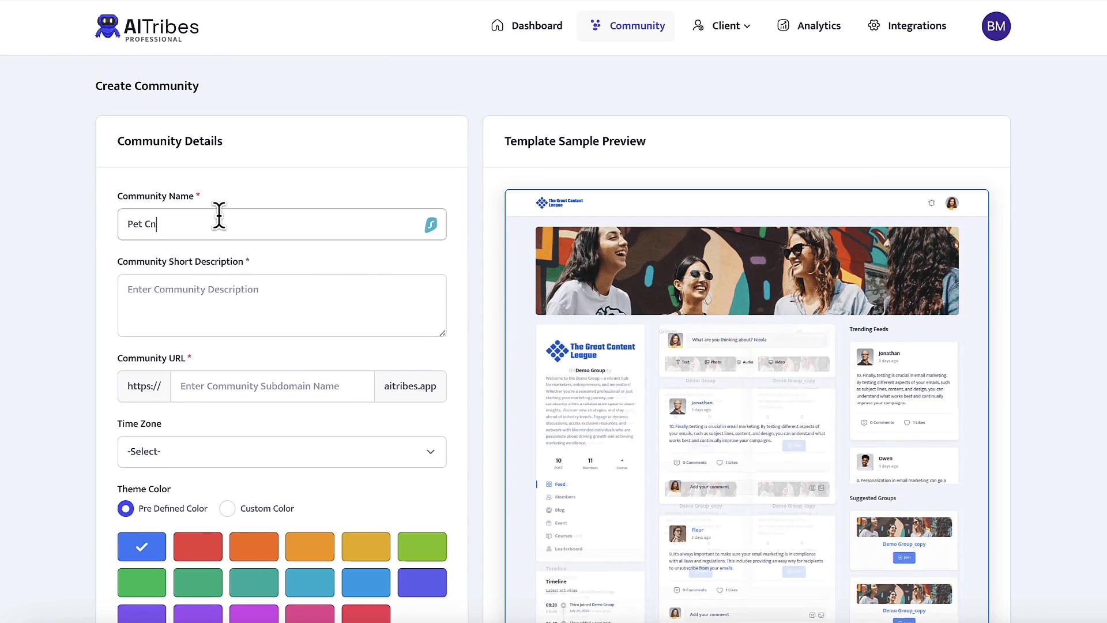
key(BackSpace)
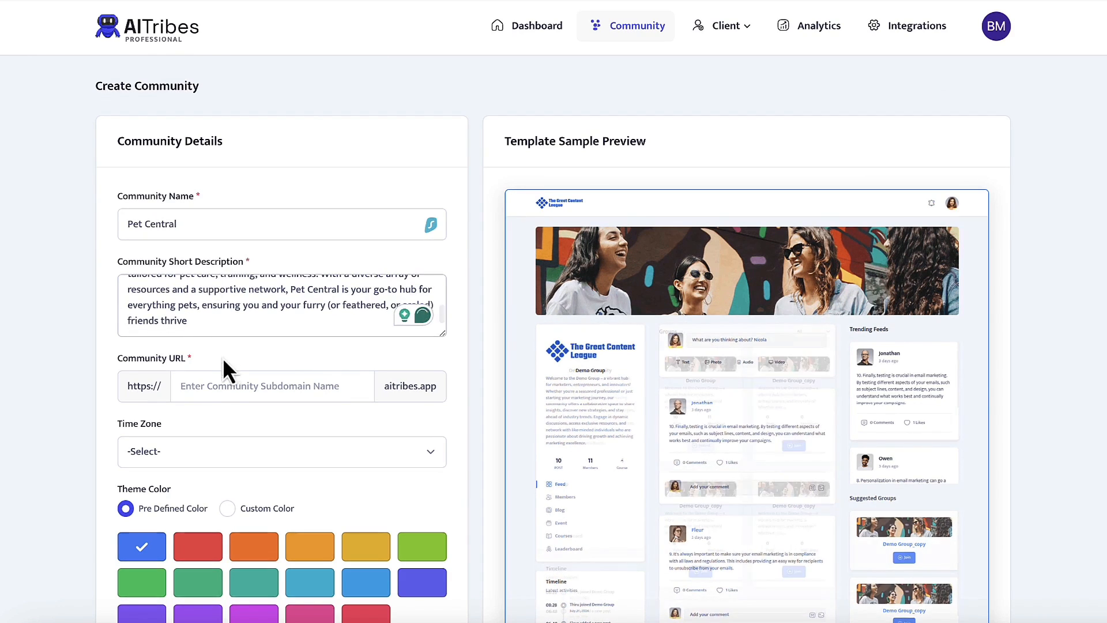
click(223, 378)
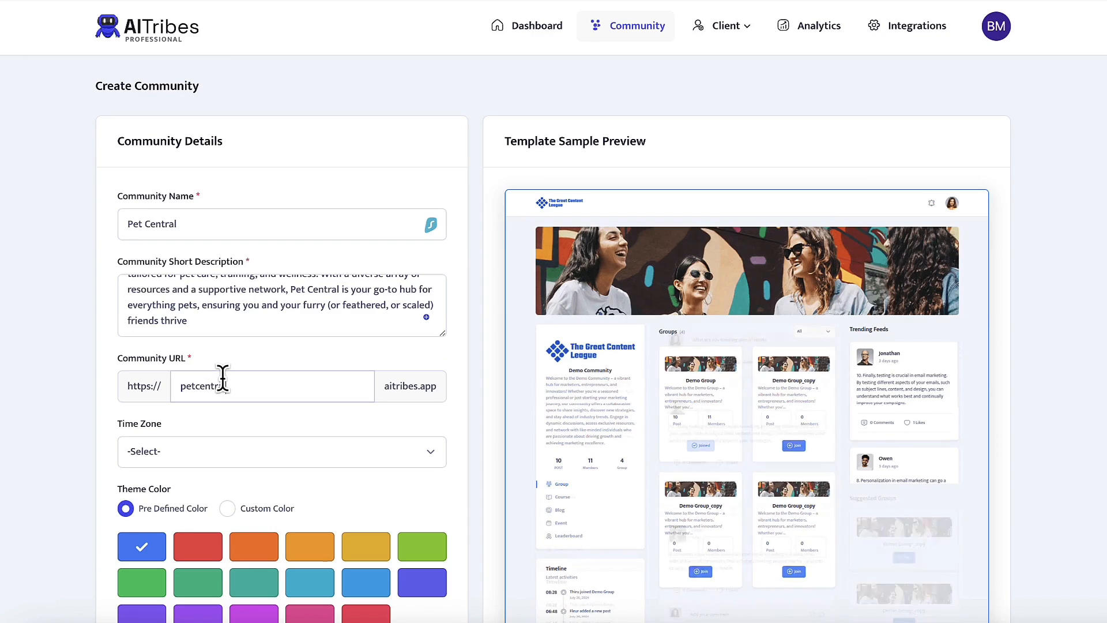
Switch the community's theme colours to custom and back to predefined, and choose the orange swatch
scroll(188, 413, down, 3)
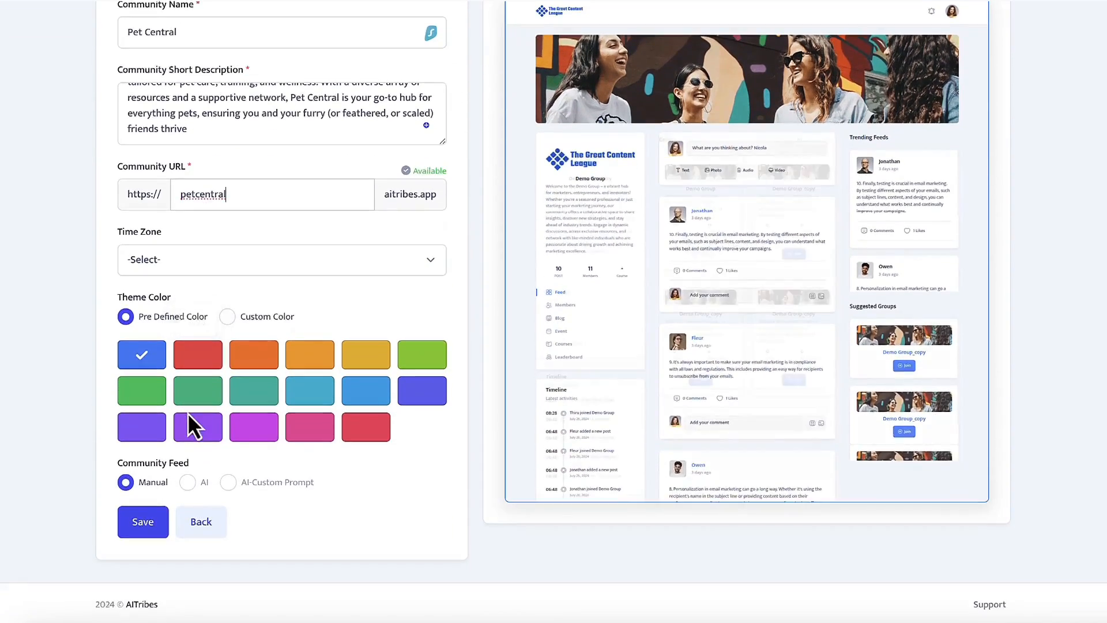
click(227, 318)
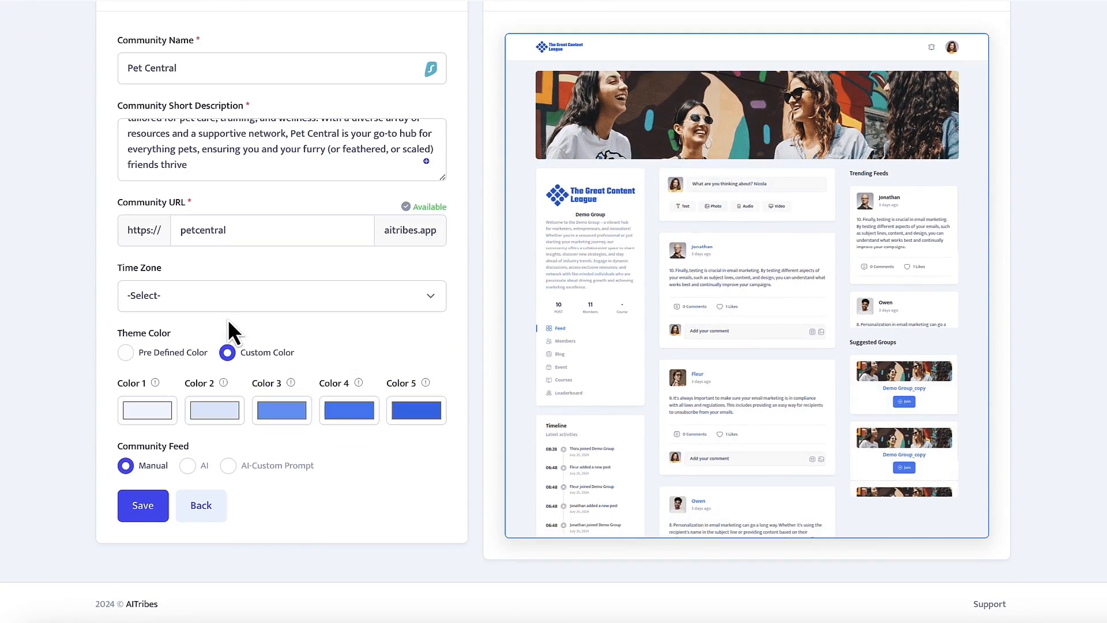
click(126, 353)
scroll(75, 482, down, 1)
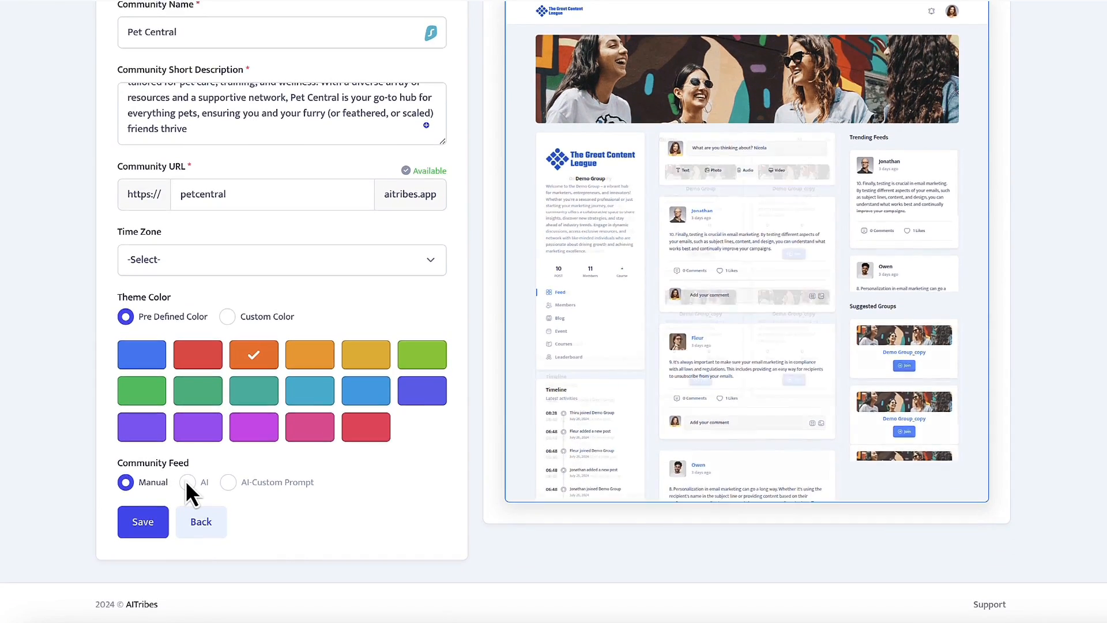
Set the community feed to AI with the niche "pets" and 5 posts, and return to the community list
click(187, 495)
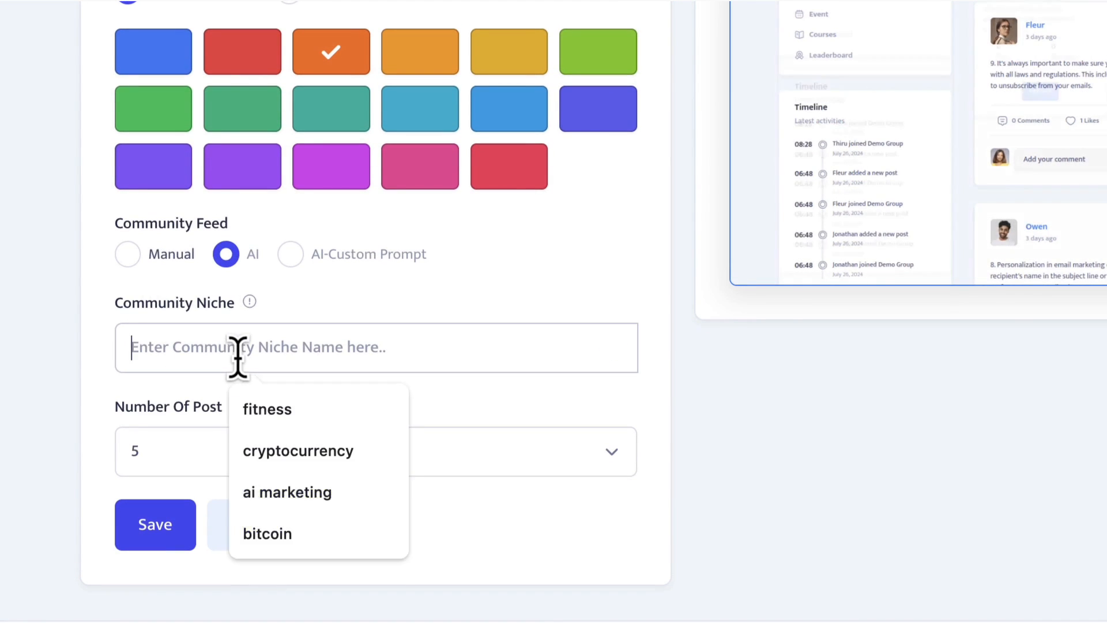
text(pets)
click(228, 440)
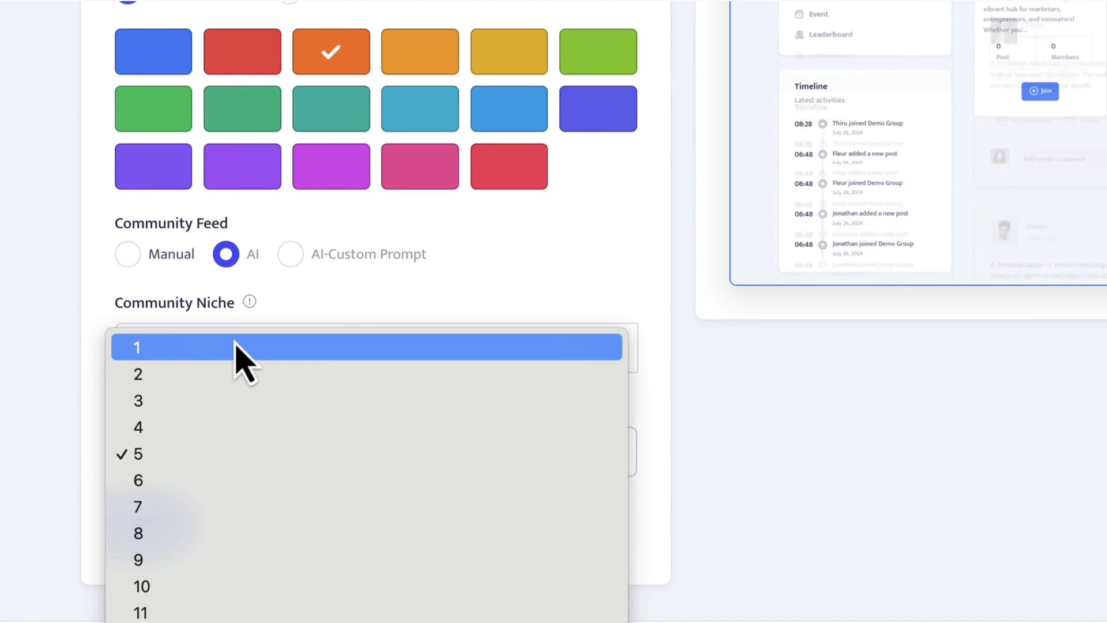
click(231, 411)
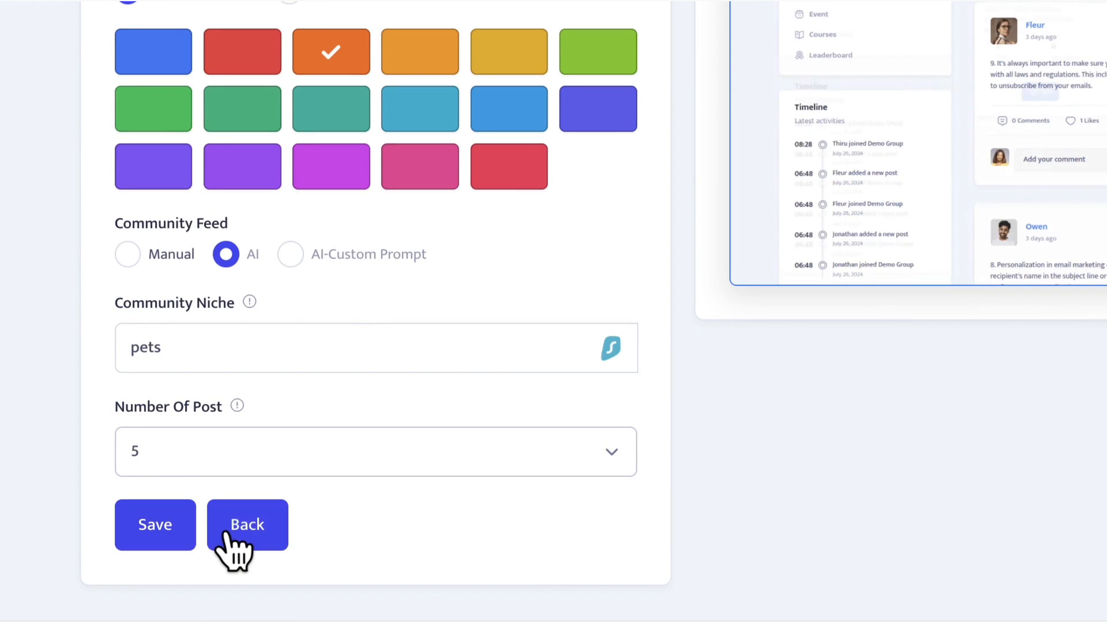
click(227, 533)
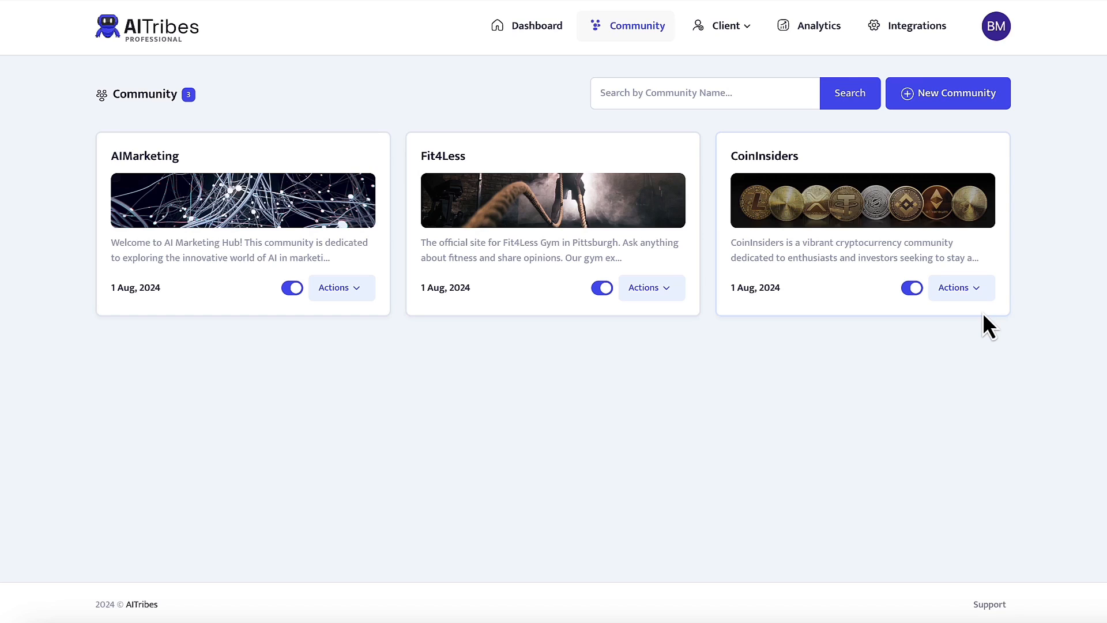
Open the groups of the CoinInsiders community for customization and look over the blank form for creating a group
click(972, 298)
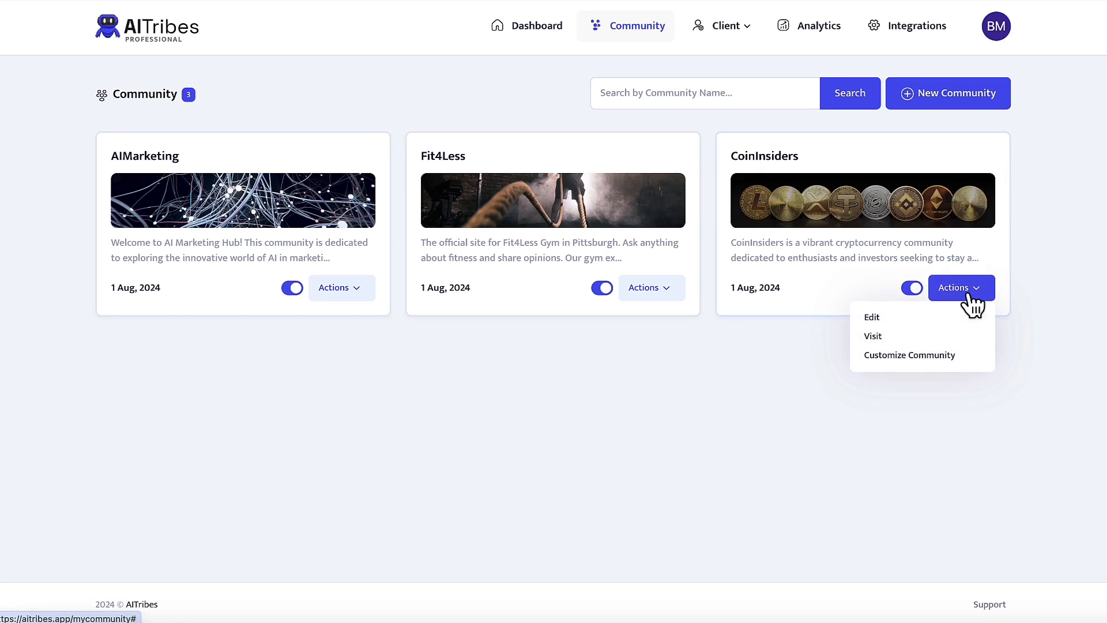
click(914, 355)
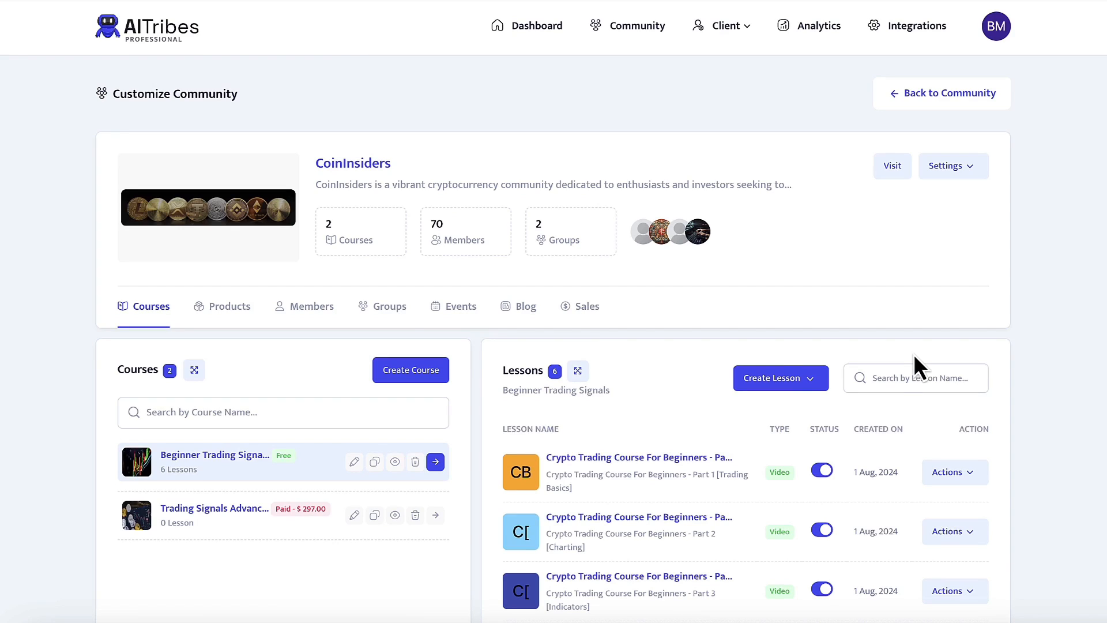
click(391, 308)
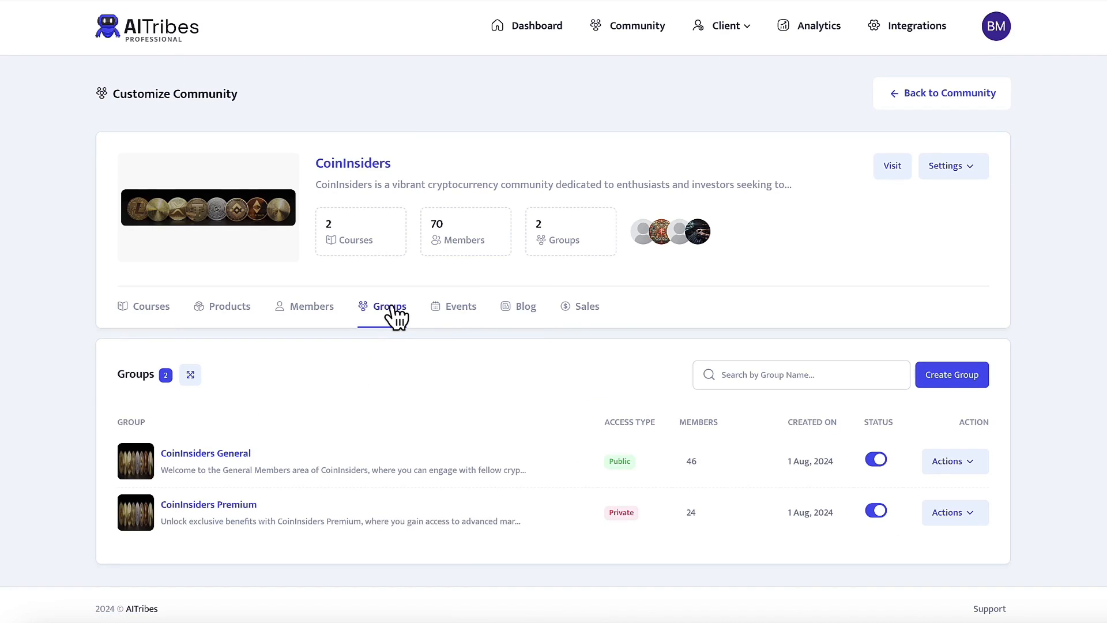
click(971, 375)
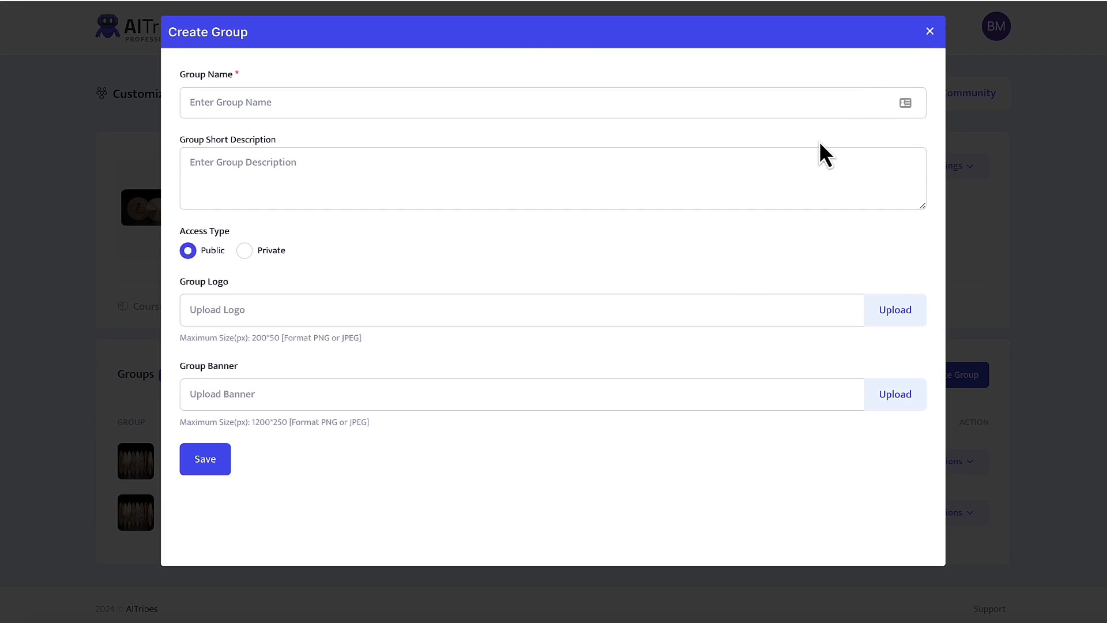
click(929, 32)
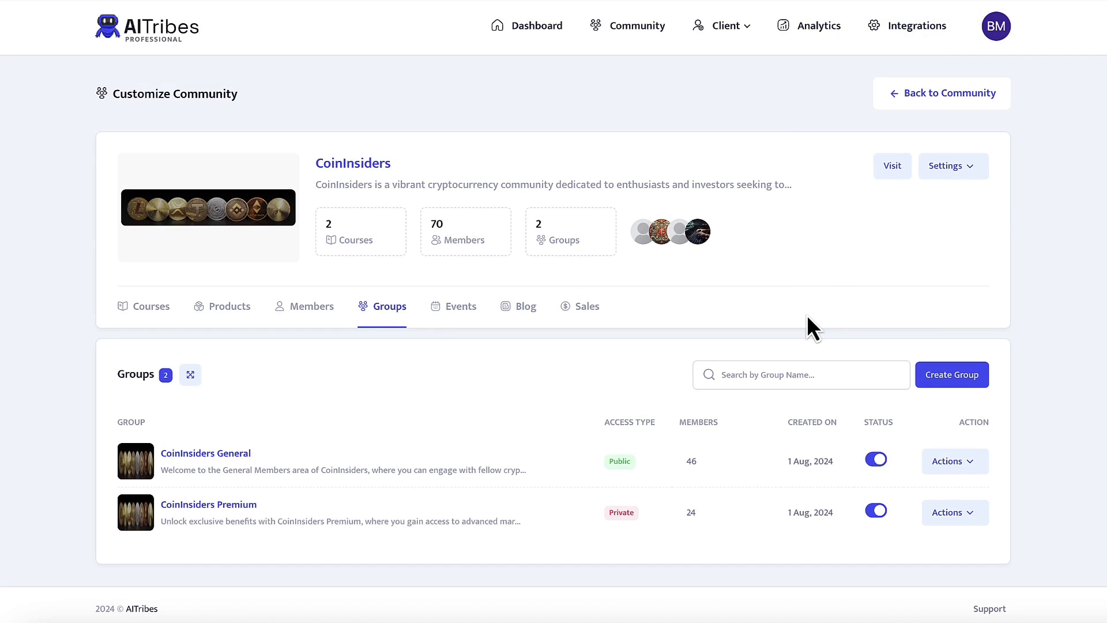
Visit the CoinInsiders General group and examine its feed posts, comments, member points and the emoji choices for commenting
click(955, 461)
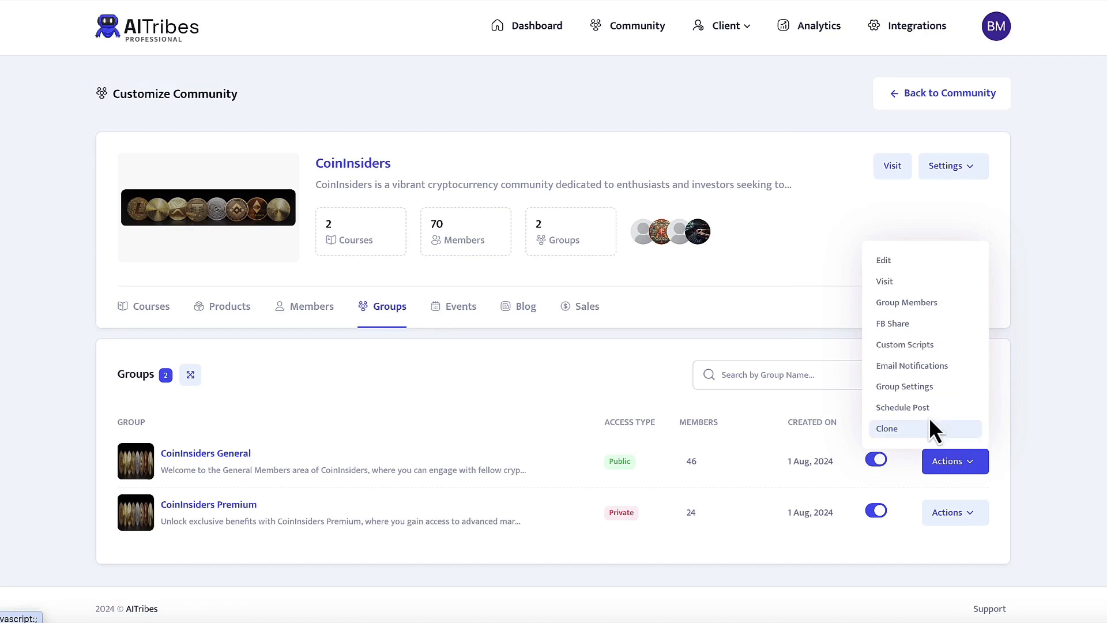
click(885, 282)
scroll(753, 390, down, 15)
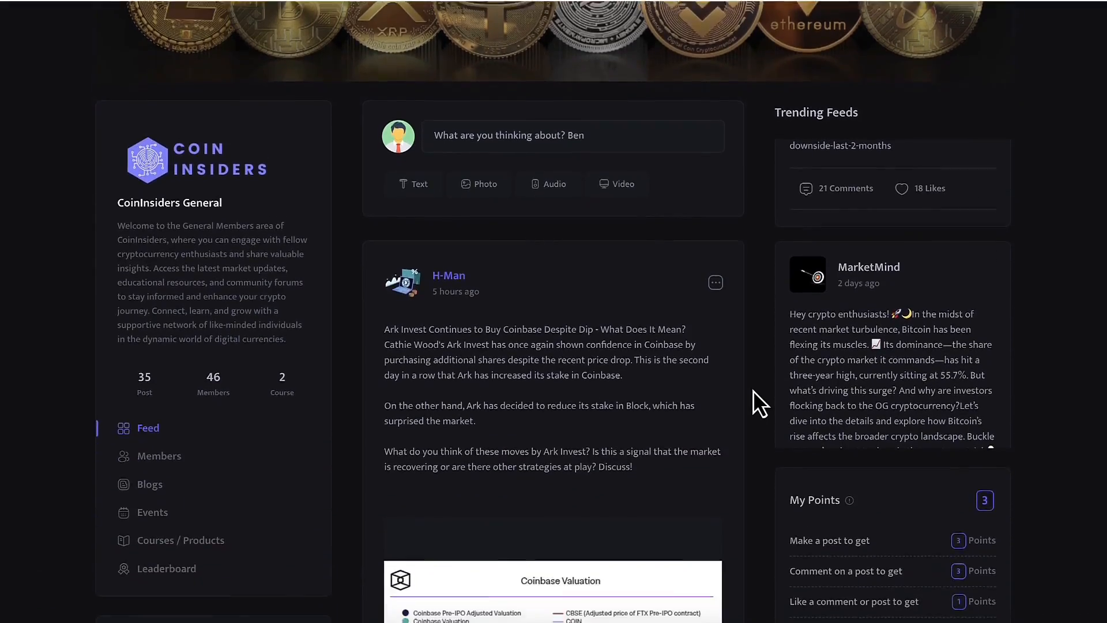
scroll(753, 389, down, 15)
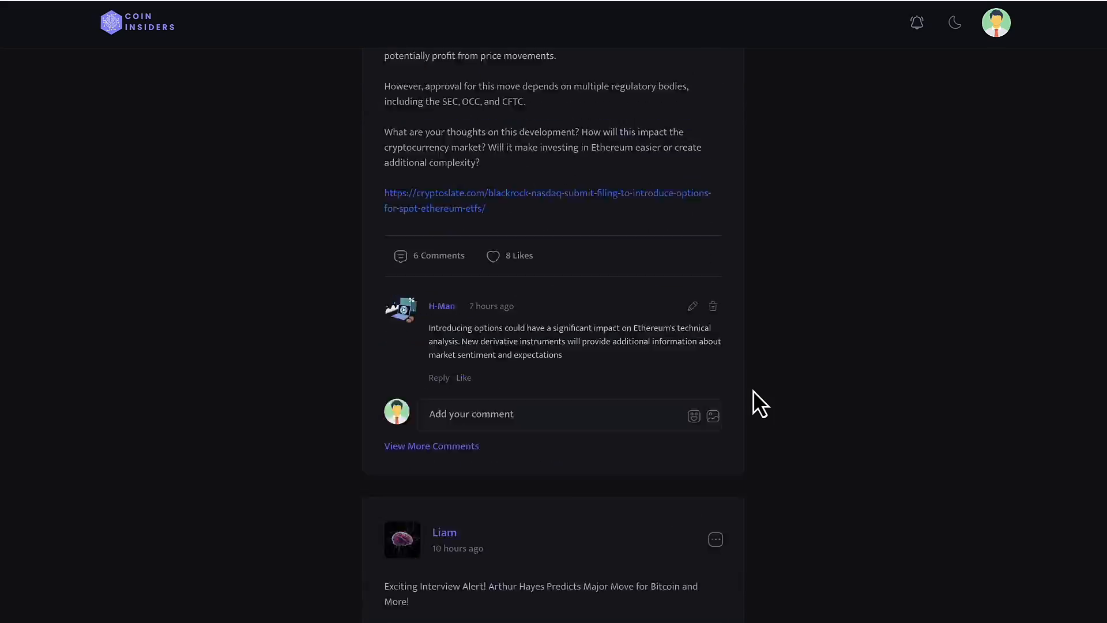
scroll(753, 389, down, 3)
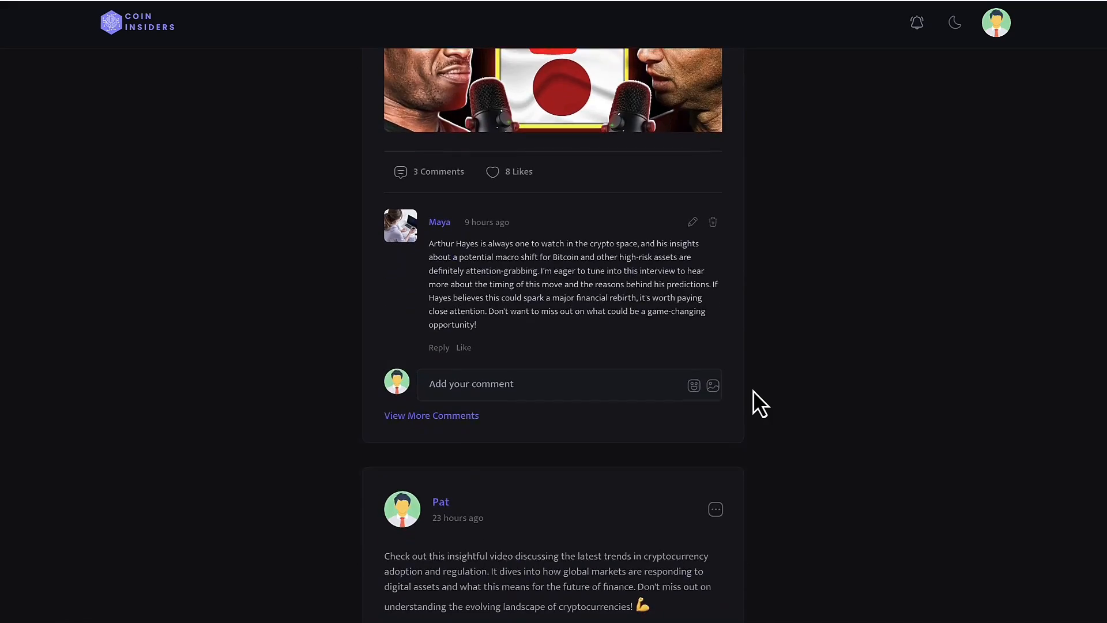
scroll(753, 390, up, 4)
scroll(753, 390, up, 15)
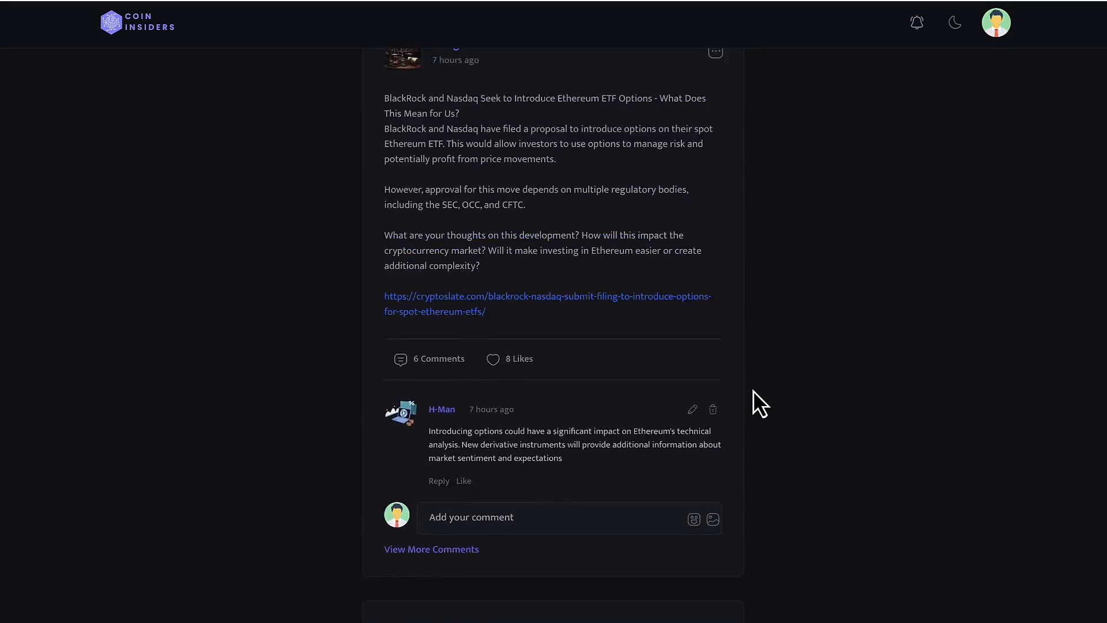
scroll(753, 390, up, 1)
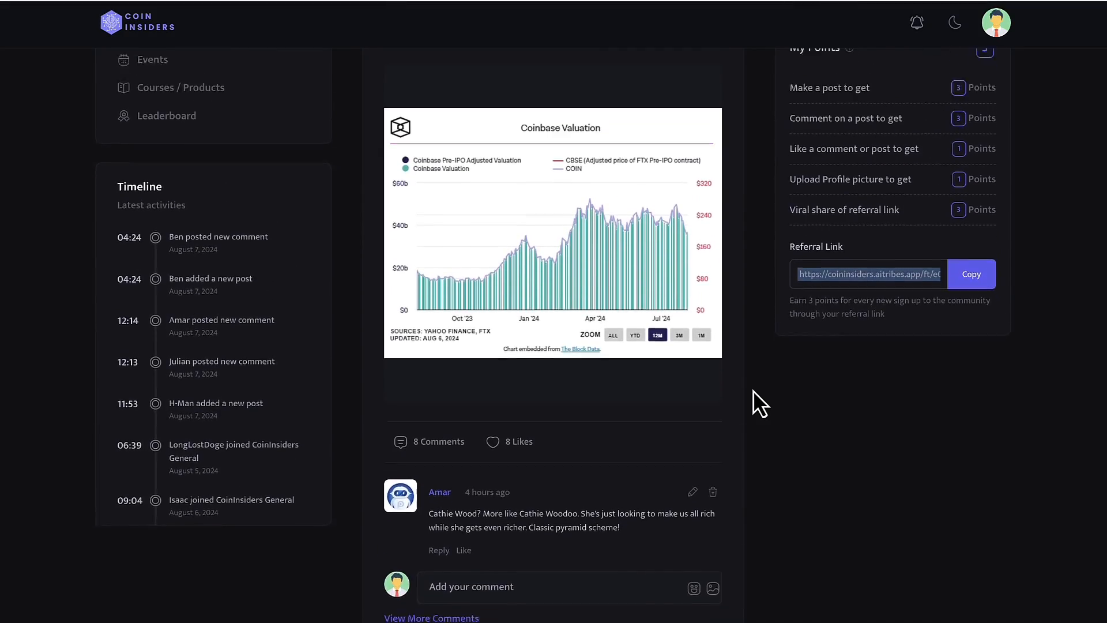
scroll(732, 403, down, 2)
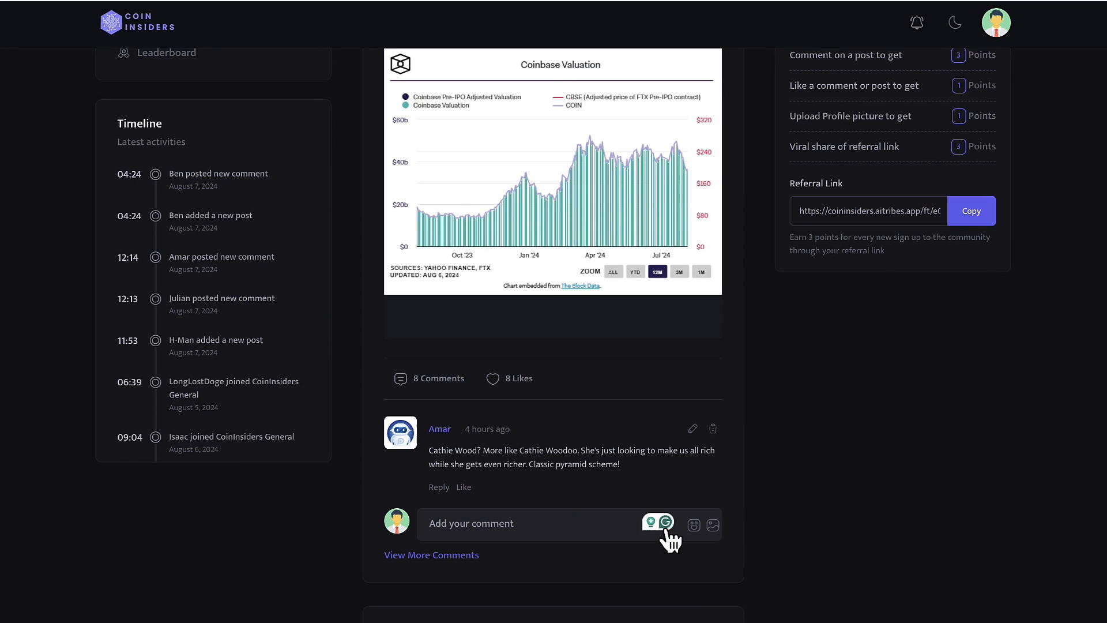
click(693, 528)
scroll(674, 537, down, 3)
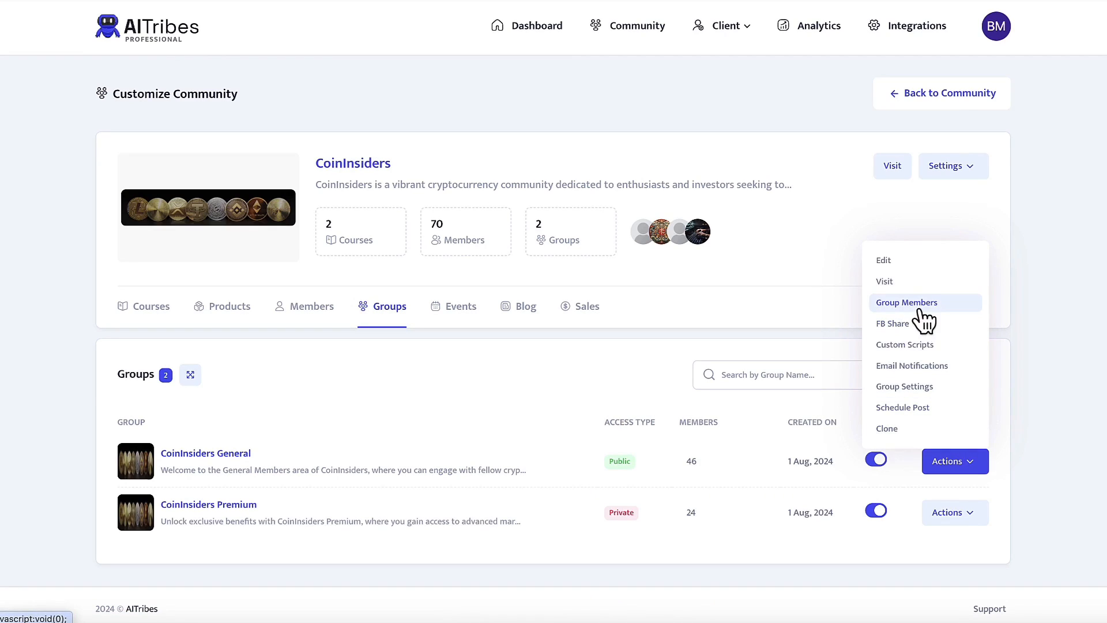
Review the member list of the CoinInsiders General group and close it
click(918, 310)
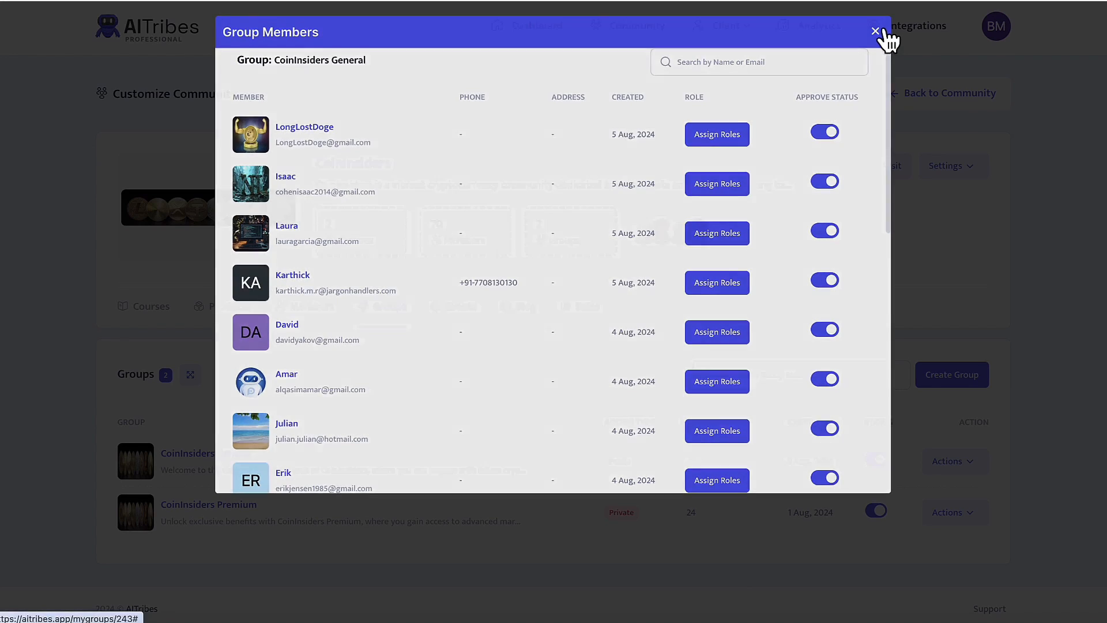
click(877, 32)
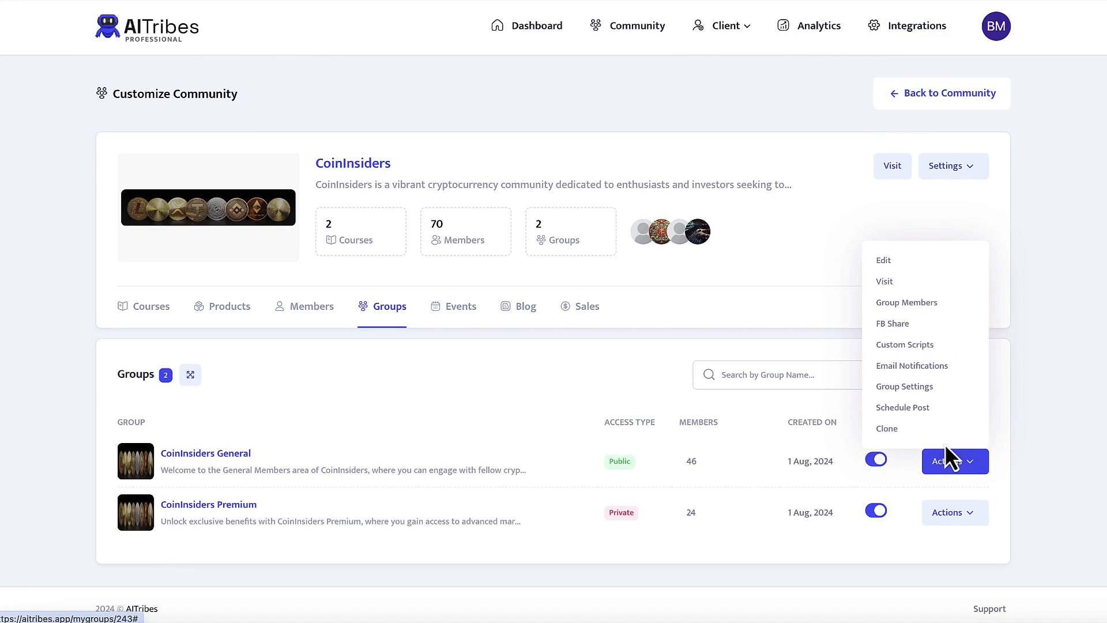
Generate one AI post for the CoinInsiders General group from the custom prompt "write a fun community post about the difference between bitcoin and altcoins"
click(922, 409)
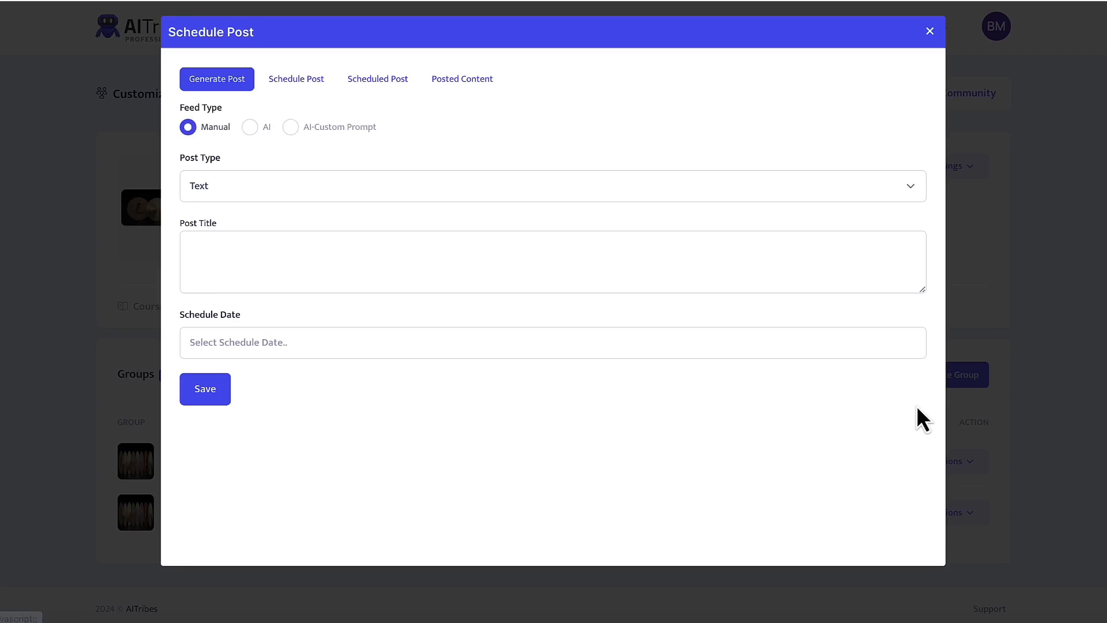
click(249, 128)
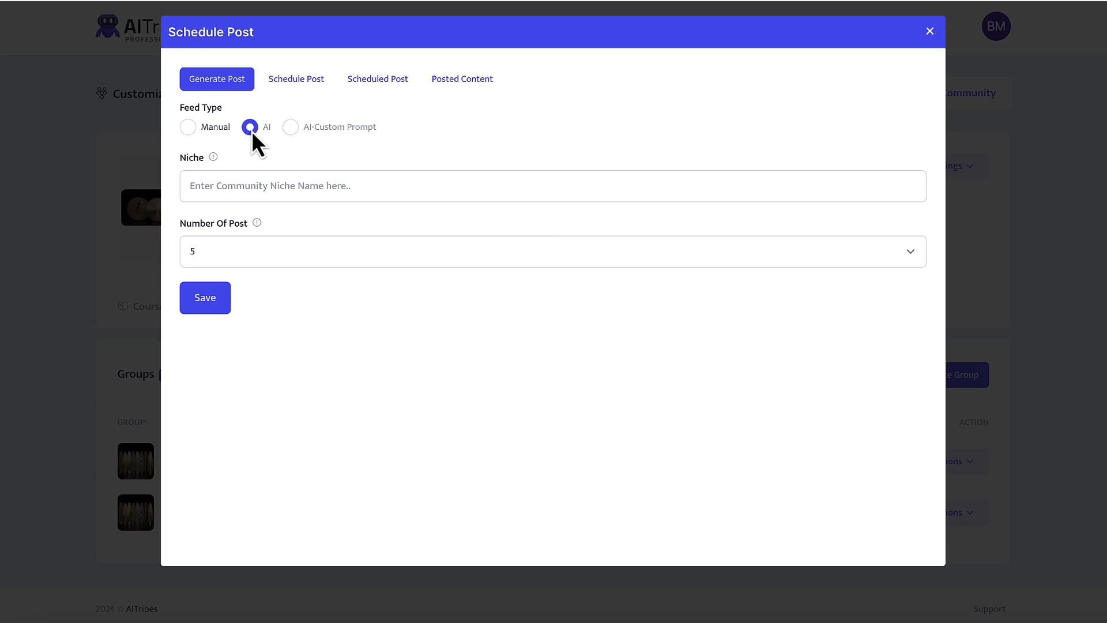
click(291, 127)
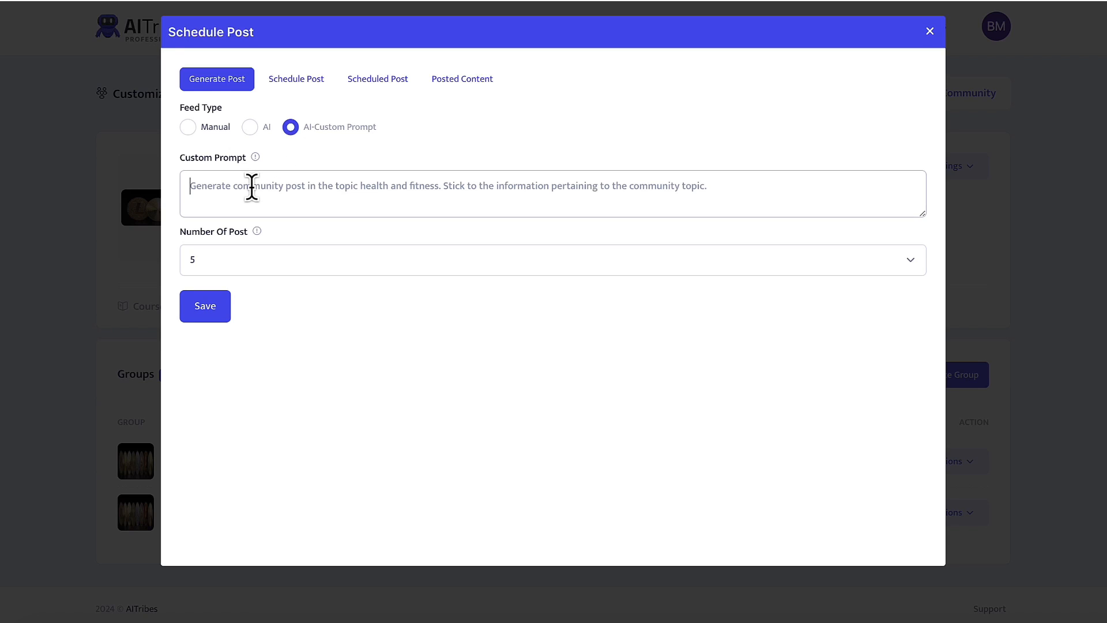
click(240, 260)
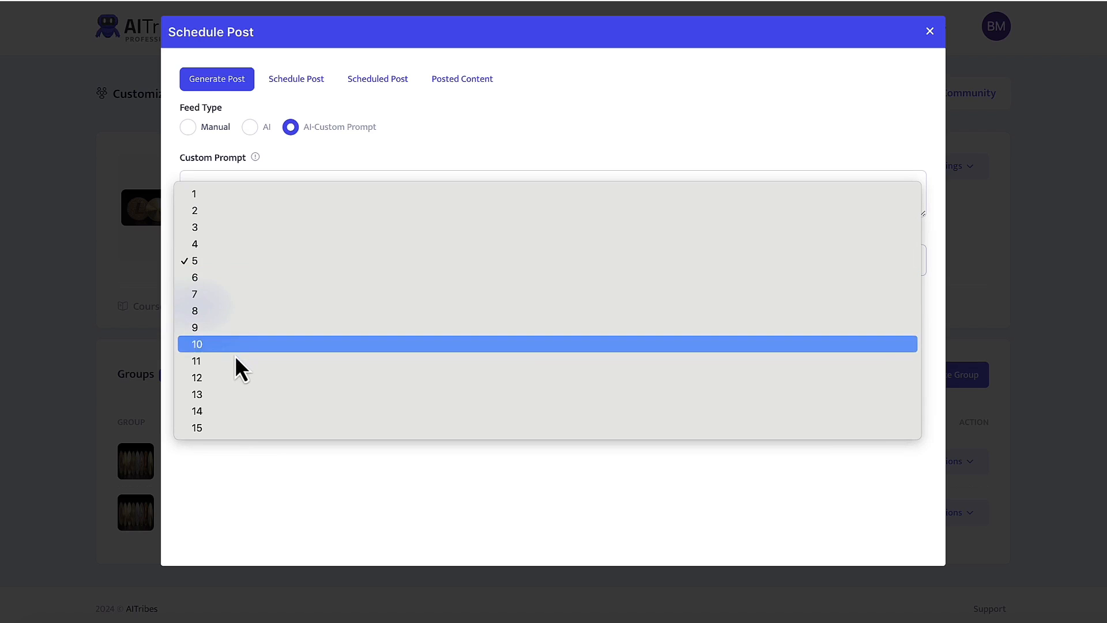
click(229, 196)
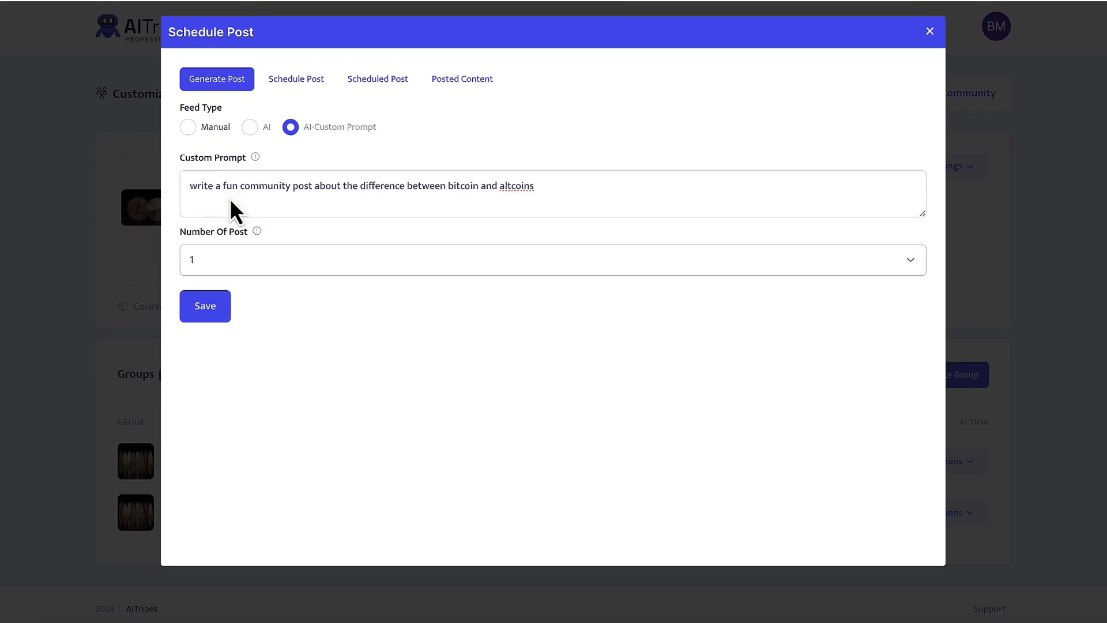
click(205, 306)
Keep the generated Bitcoin and Ethereum post as Text, schedule it for August 15, 2024 12:00 PM, and save it
click(385, 140)
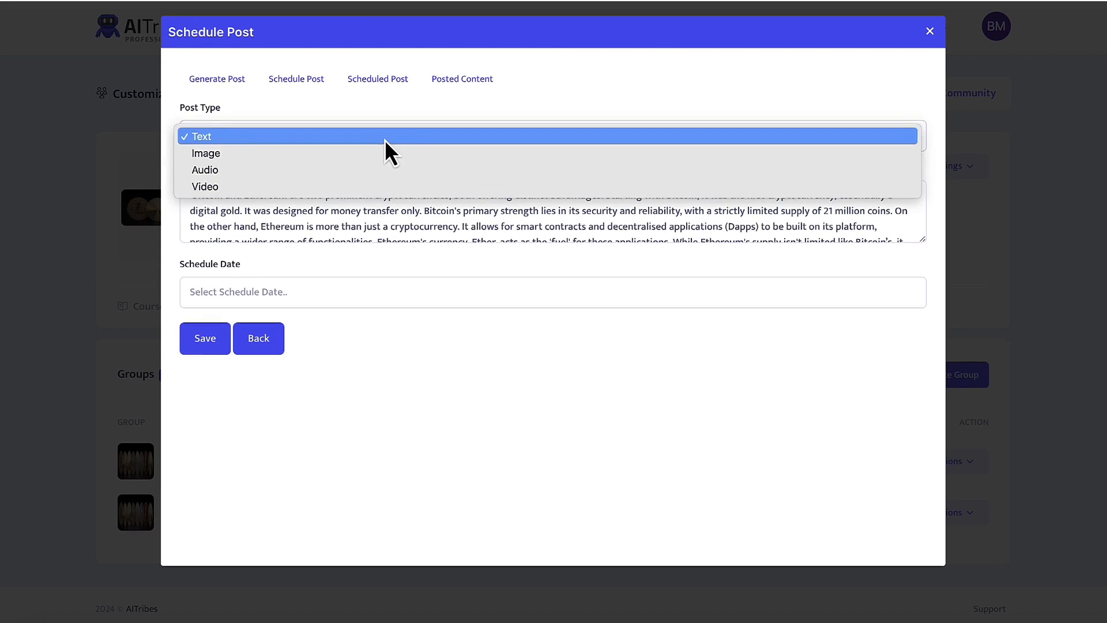
click(383, 139)
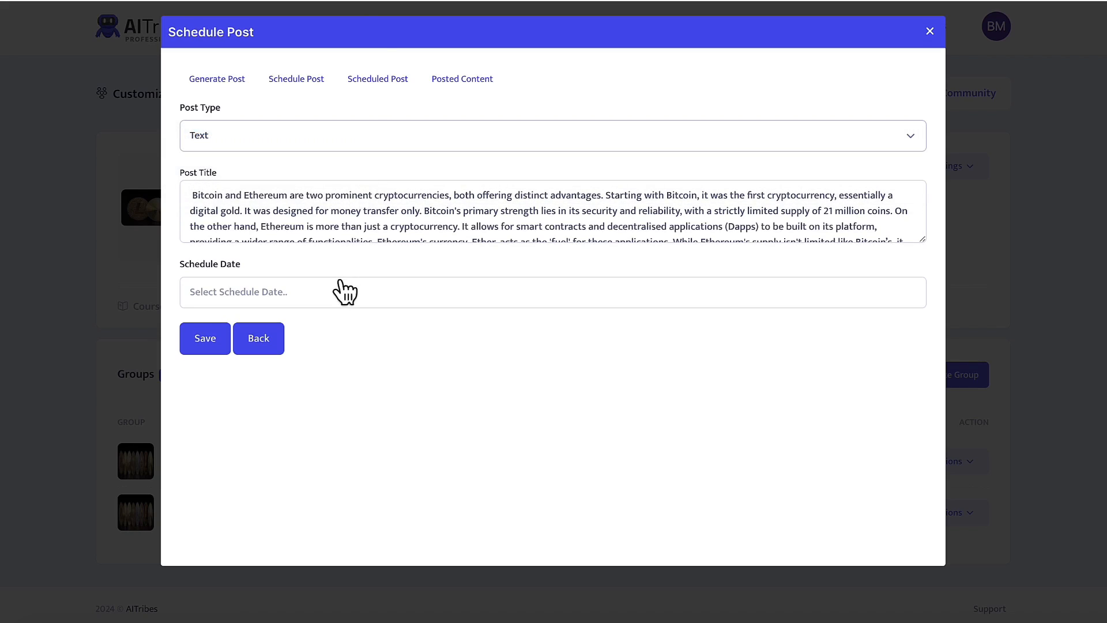
click(340, 293)
click(306, 155)
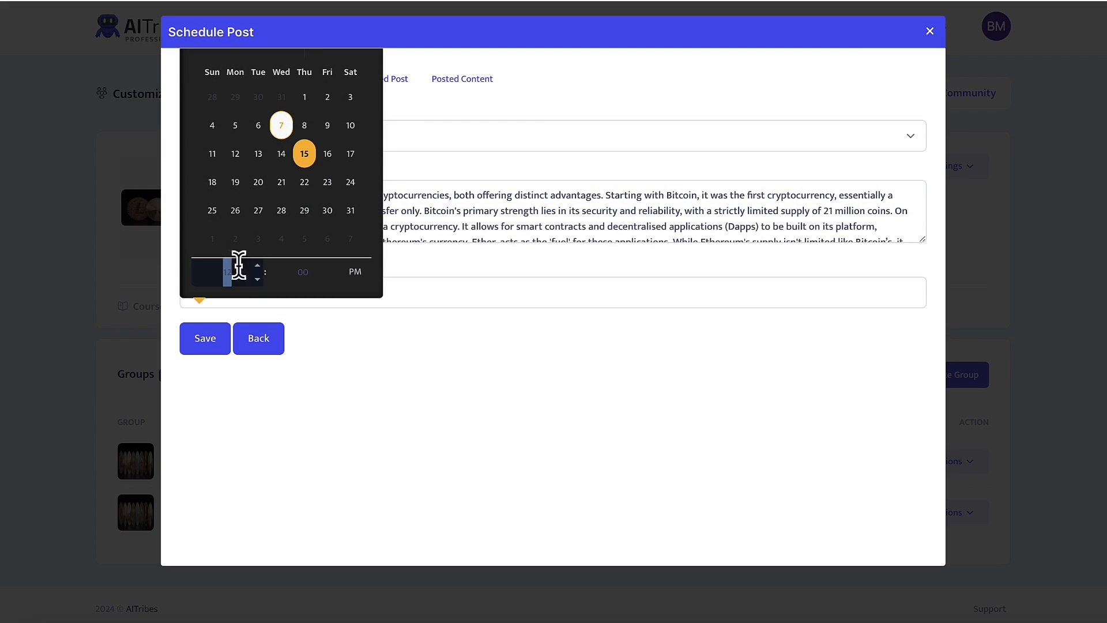
click(282, 319)
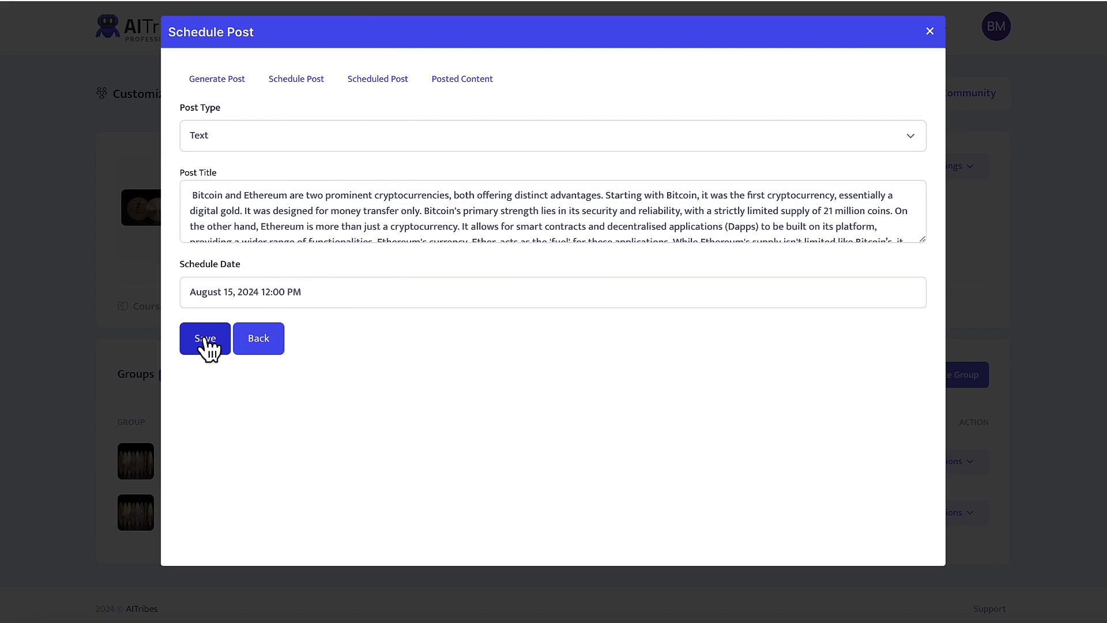
click(206, 341)
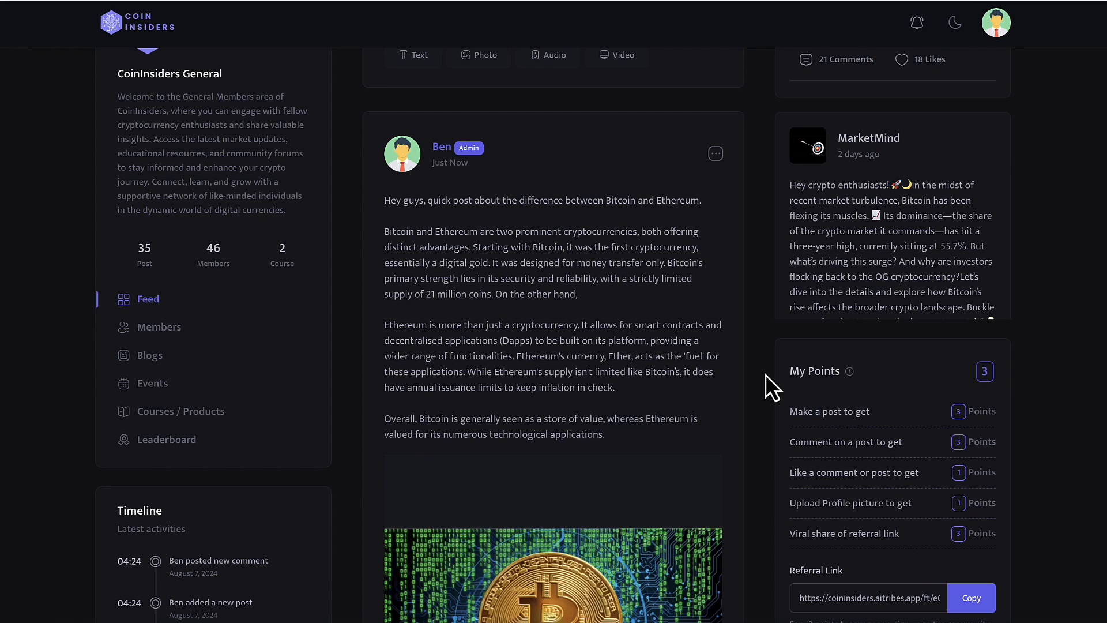
Examine the published Bitcoin and Ethereum post in the CoinInsiders General feed
scroll(766, 375, down, 7)
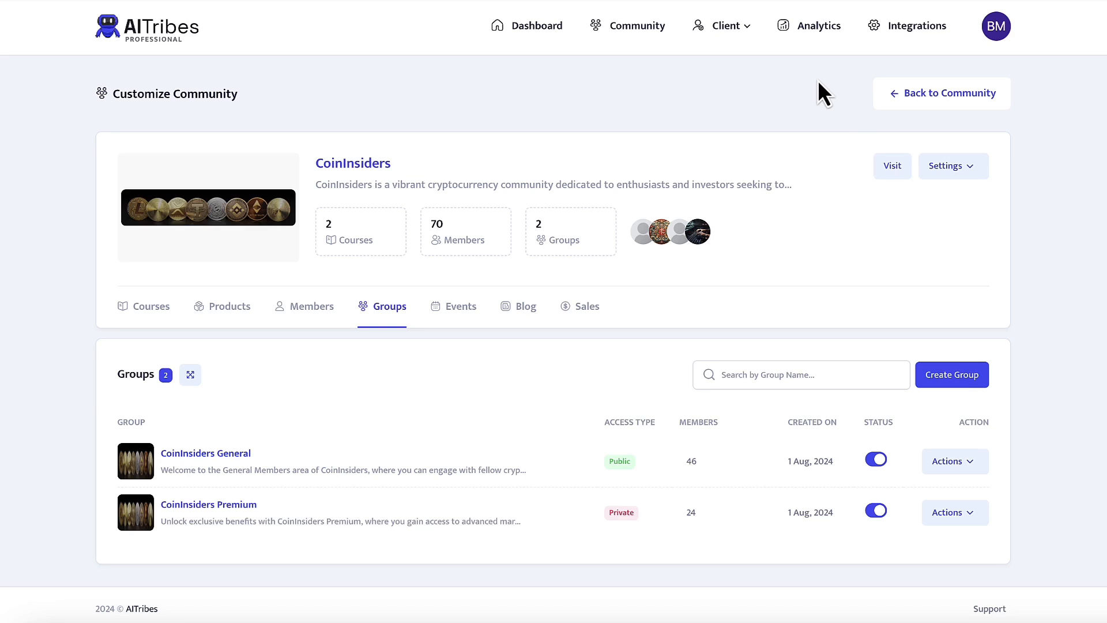
Open the Gamification settings of CoinInsiders and examine the CryptoBro and Blockchain Explorer badges
click(960, 169)
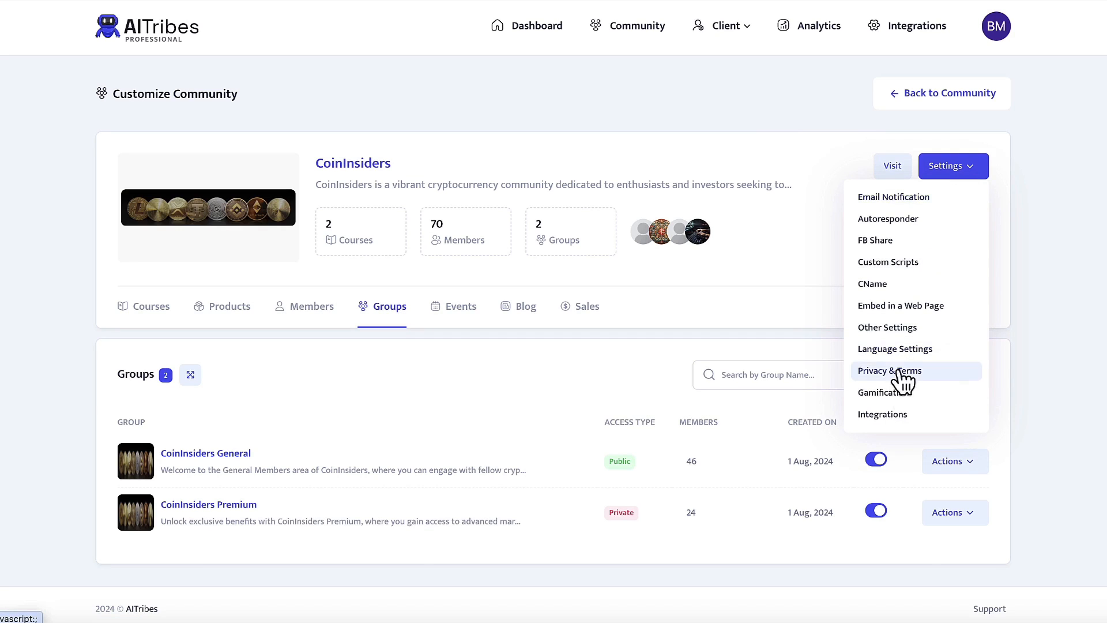
click(892, 393)
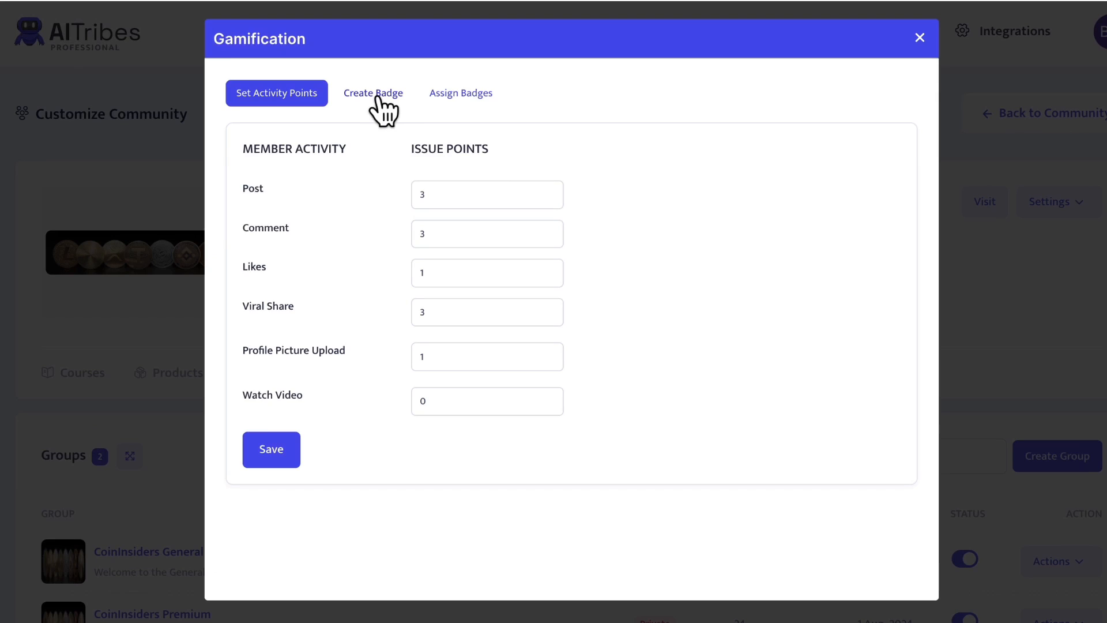
click(378, 95)
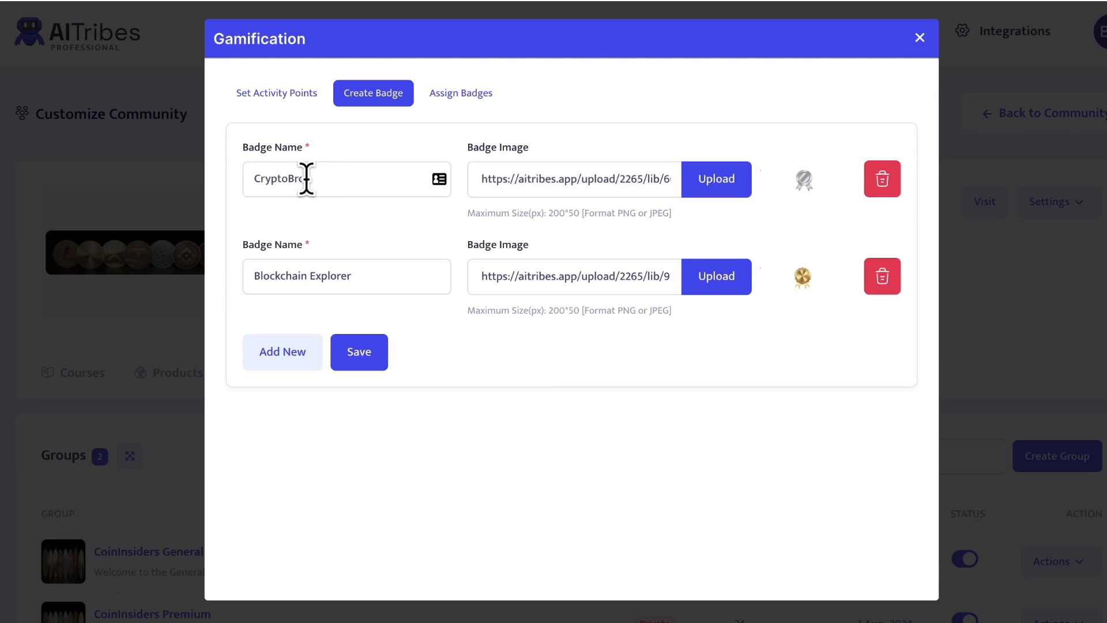
mouse_move(306, 179)
mouse_down()
mouse_move(242, 180)
mouse_move(304, 176)
mouse_up()
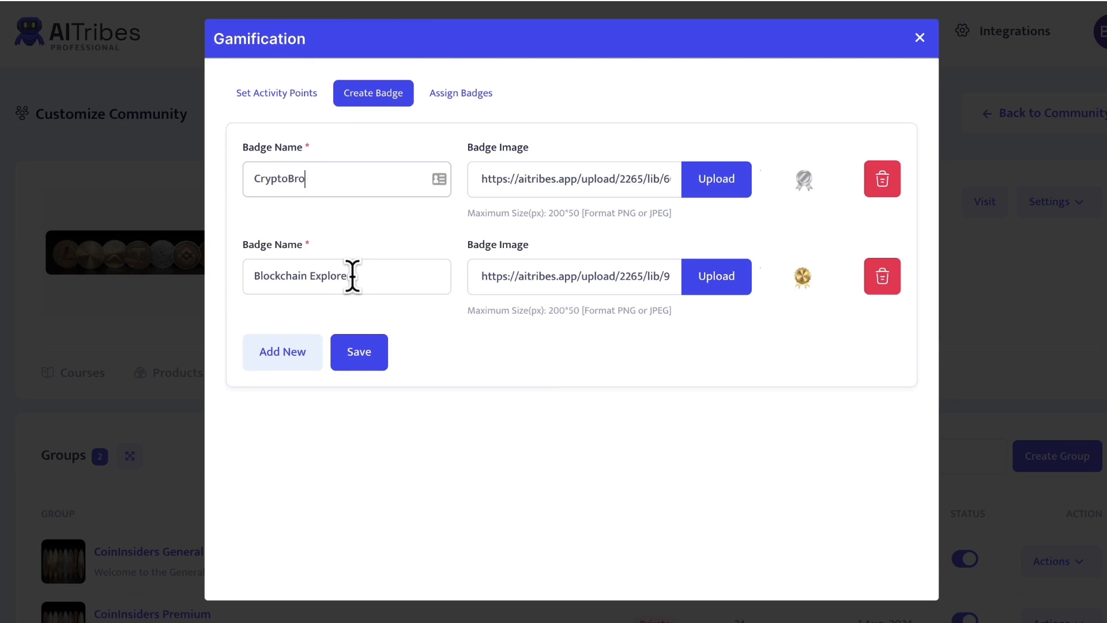
drag(352, 276, 301, 276)
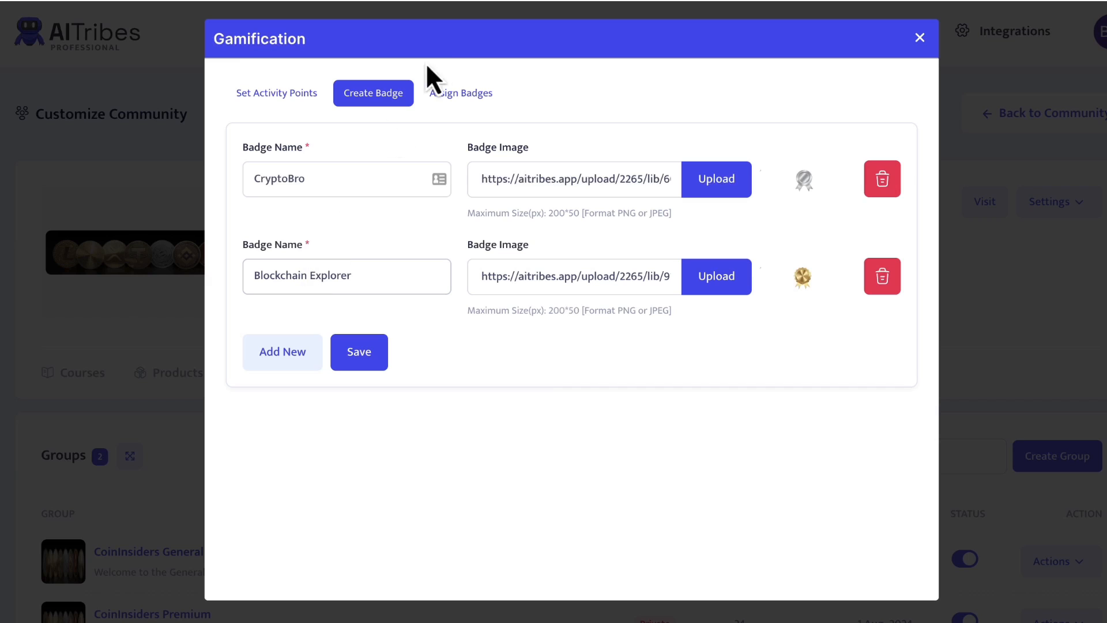
Try adjusting the points required for the Blockchain Explorer badge and restore them to 8
click(451, 95)
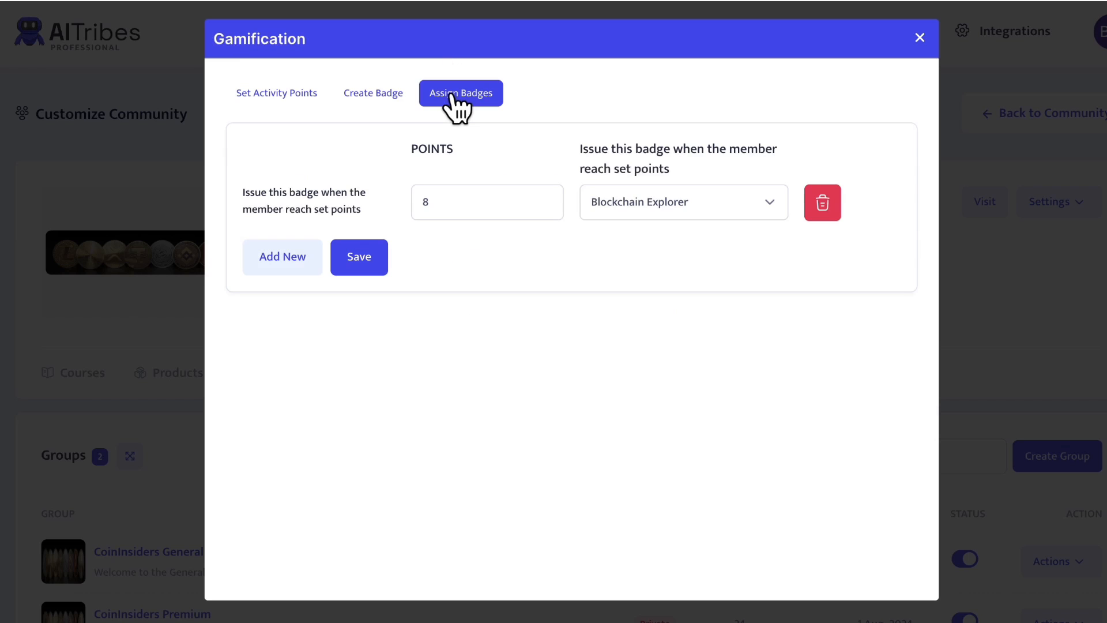
click(546, 199)
click(545, 206)
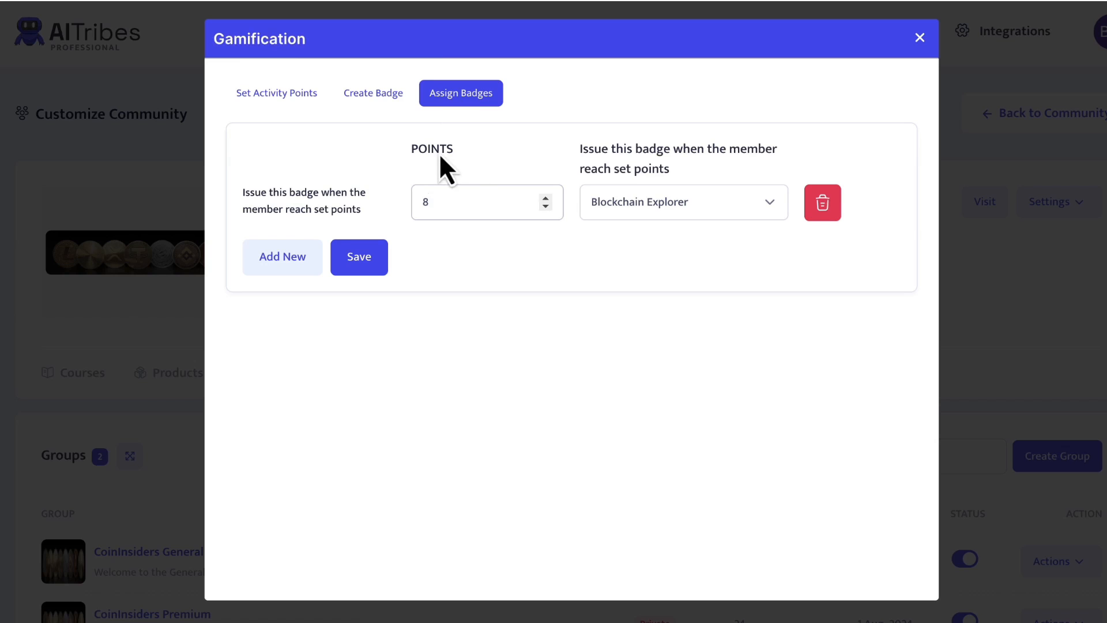
Try adjusting the activity points issued for Viral Share and restore them to 3
click(277, 94)
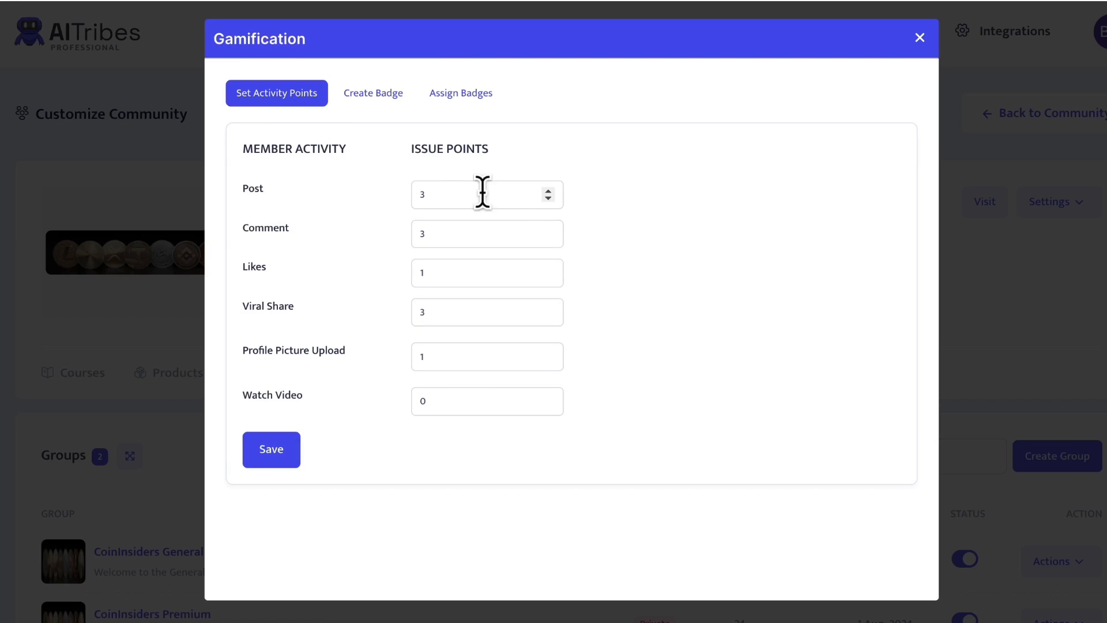
click(549, 309)
click(548, 308)
click(548, 318)
click(549, 317)
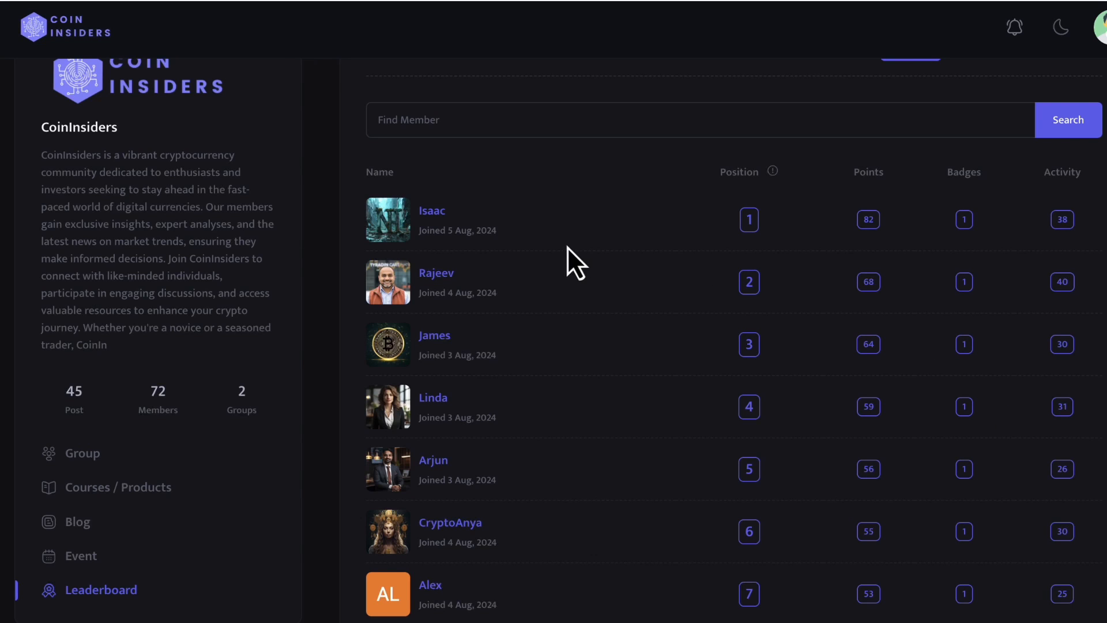
Examine the CoinInsiders leaderboard and highlight the member's referral link under My Points
scroll(567, 247, up, 2)
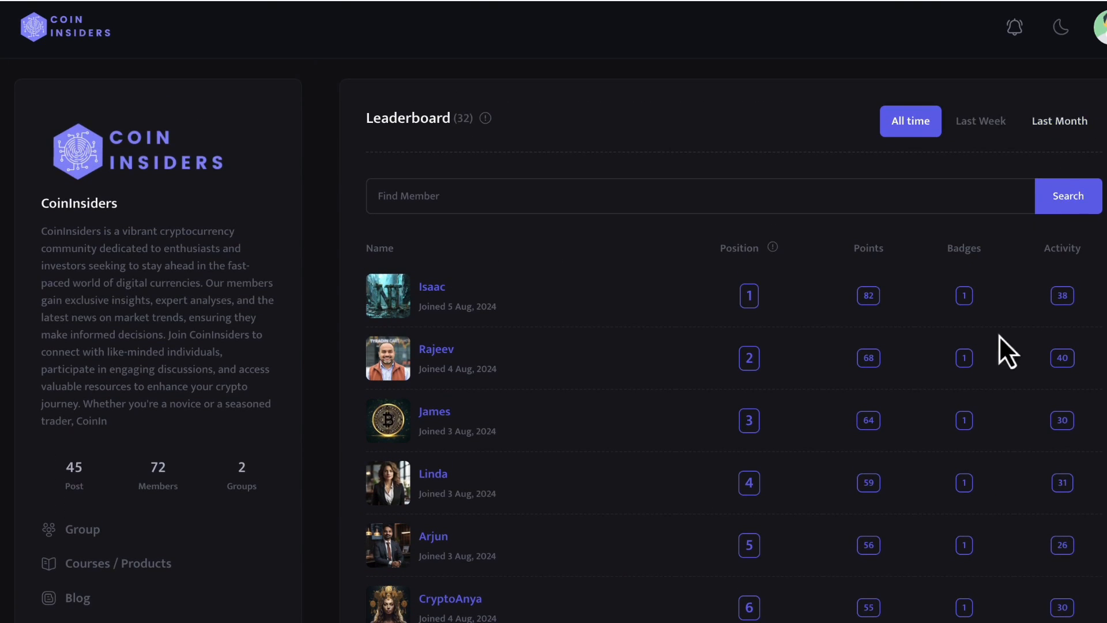
scroll(965, 421, down, 2)
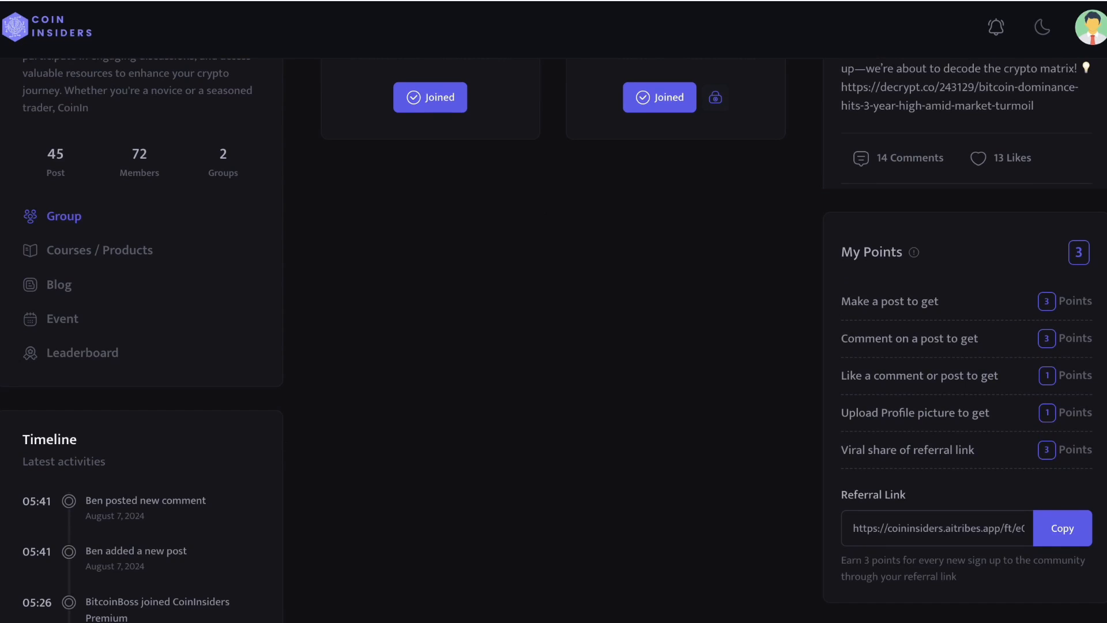
drag(853, 526, 971, 524)
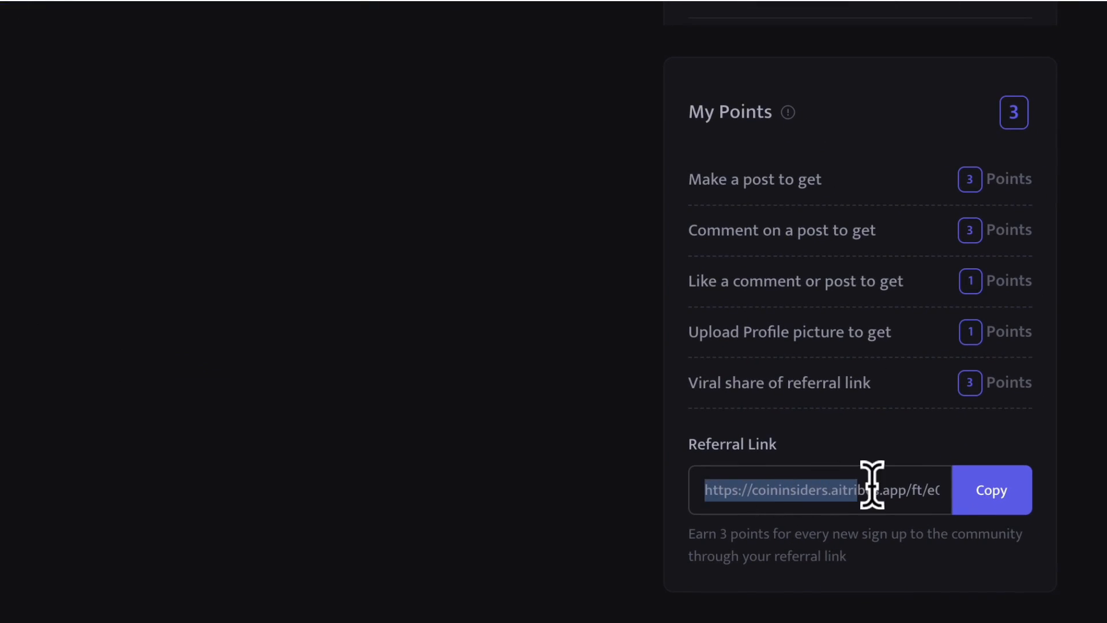
drag(872, 484, 940, 490)
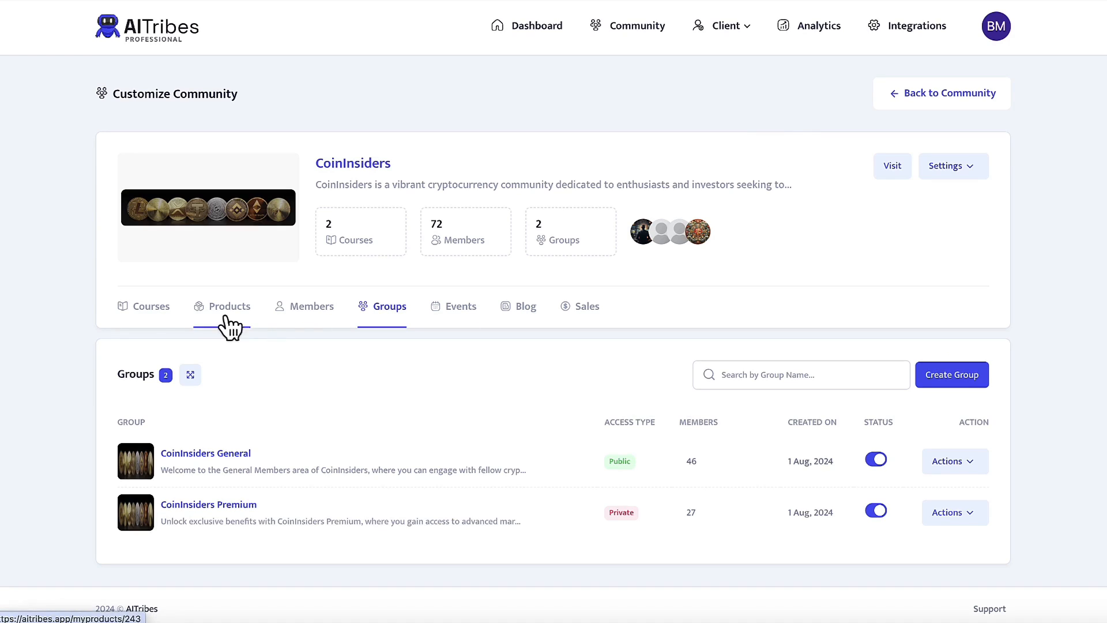
Try changing the Beginner Trading Signals course to Paid access at 297 USD, and close the course without saving
click(151, 314)
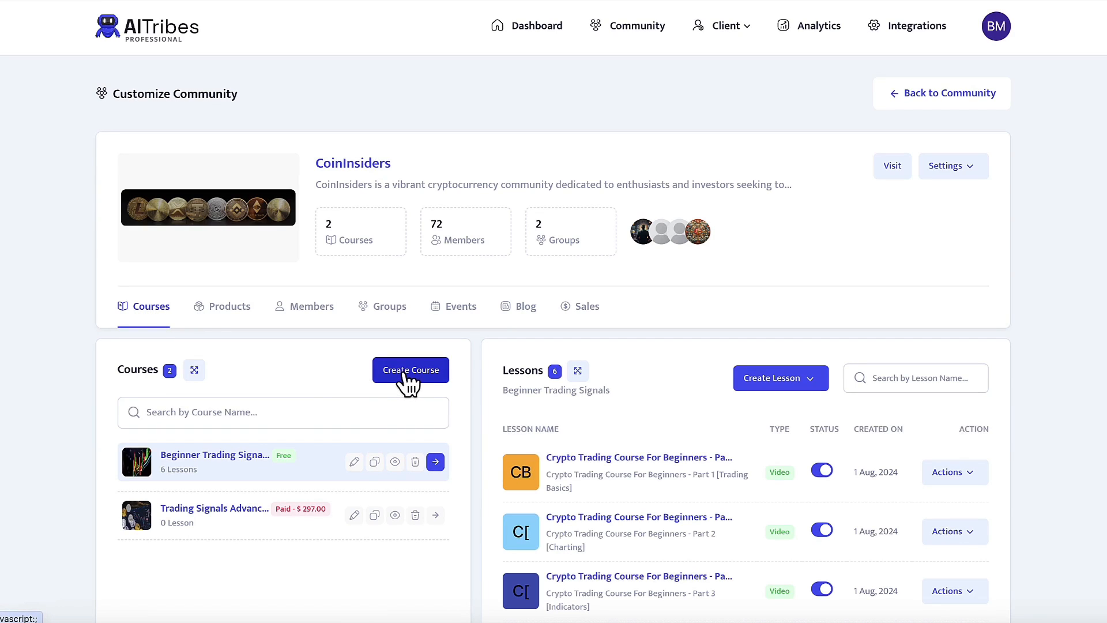
click(355, 461)
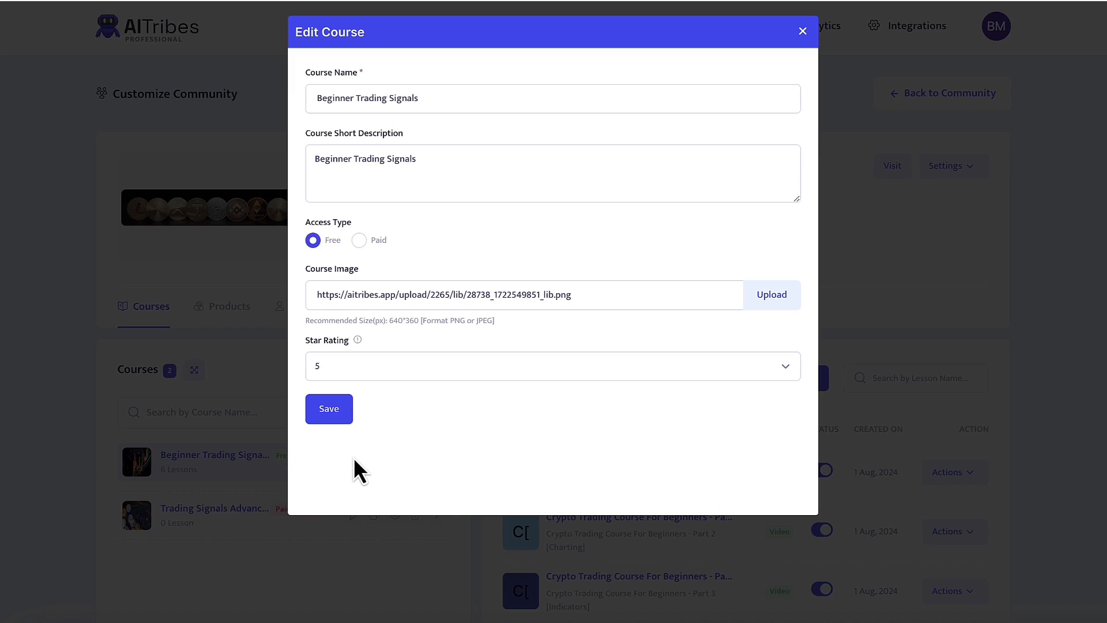
click(358, 240)
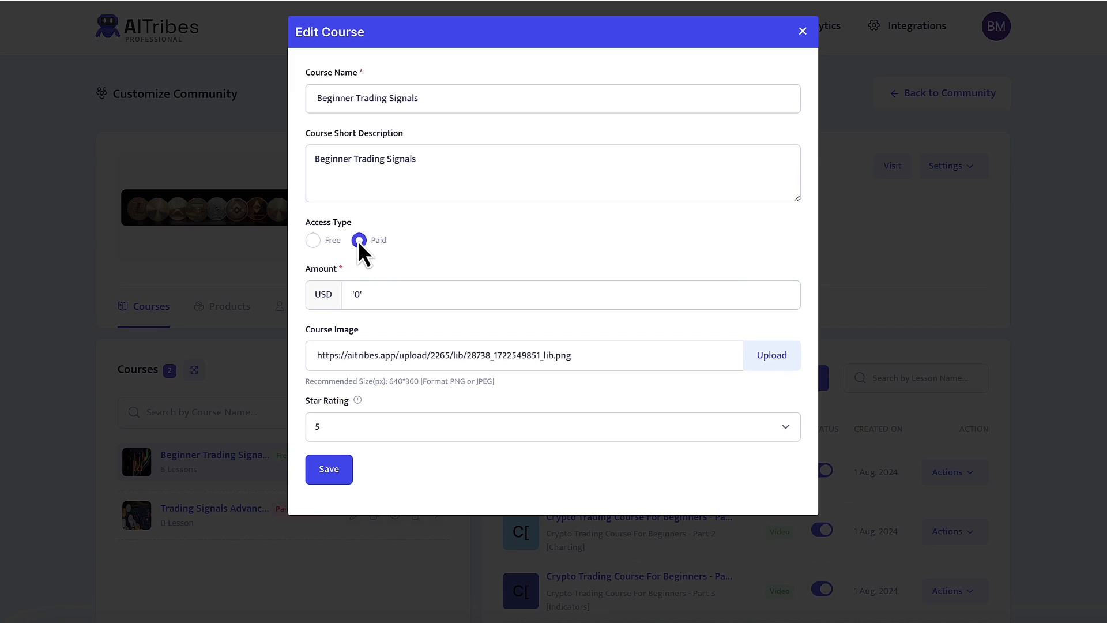
click(313, 241)
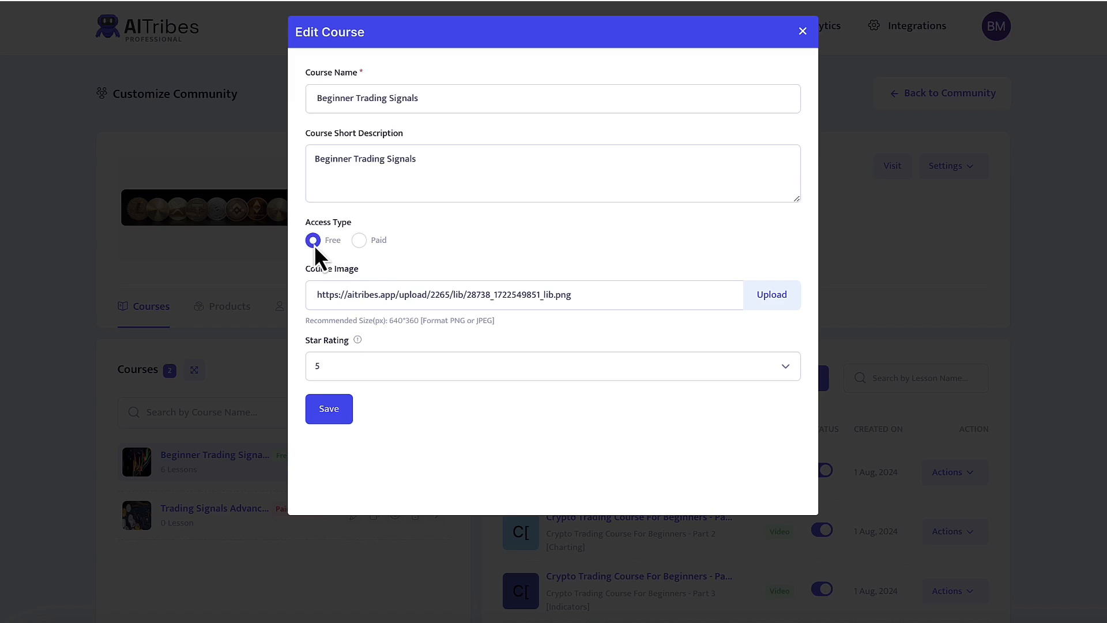
click(359, 241)
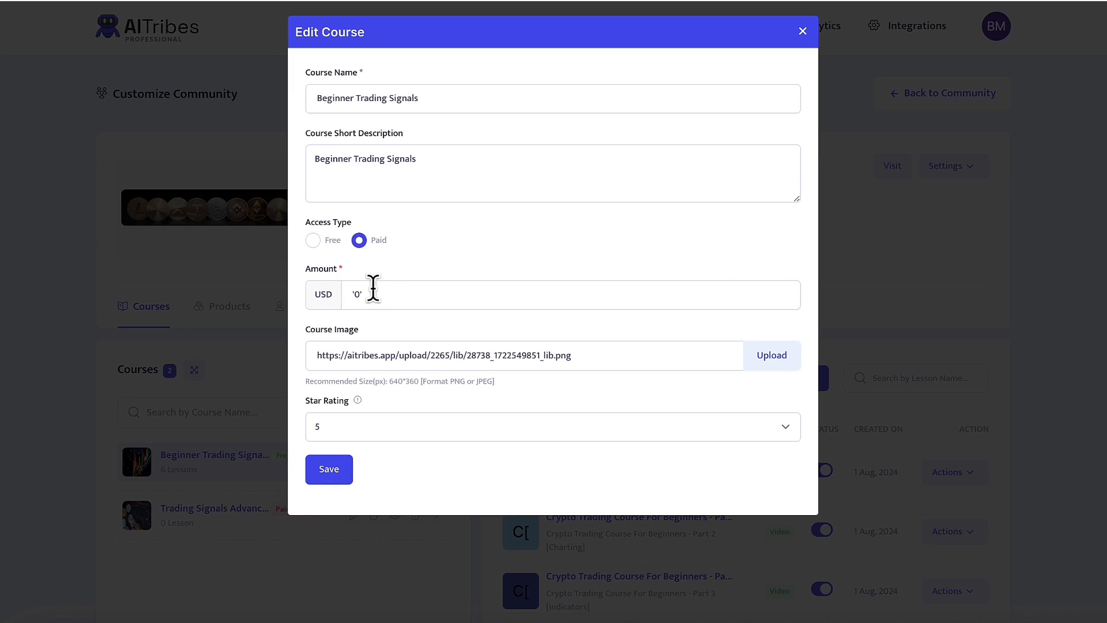
drag(369, 292, 335, 295)
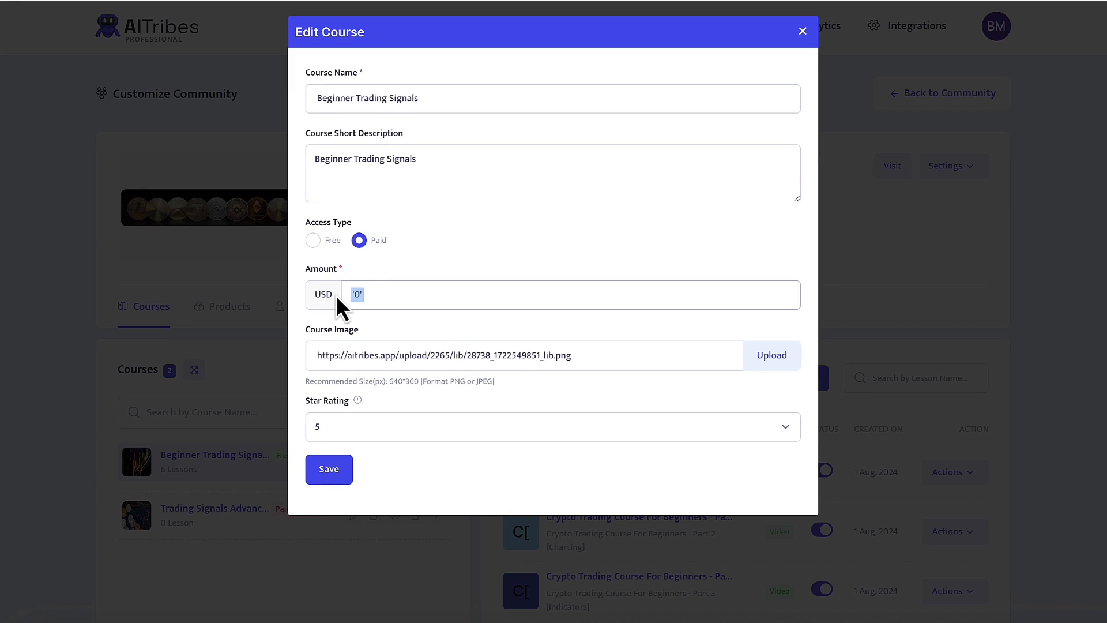
text(297)
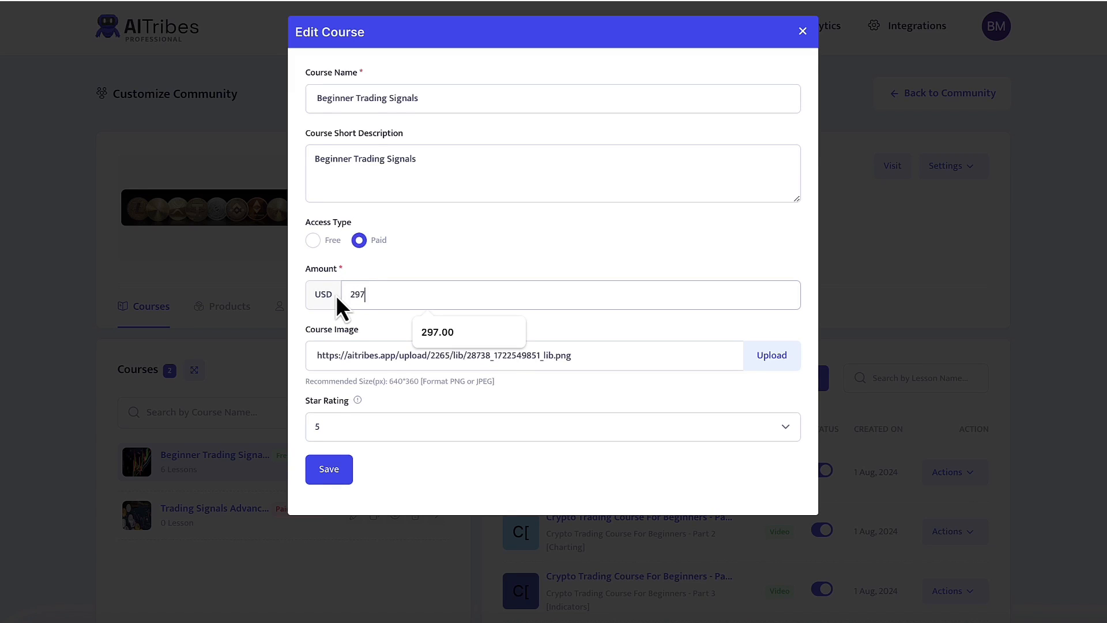
click(802, 31)
Review the lesson types available for creation and the settings of the Part 1 [Trading Basics] video lesson, and close it
scroll(805, 296, down, 1)
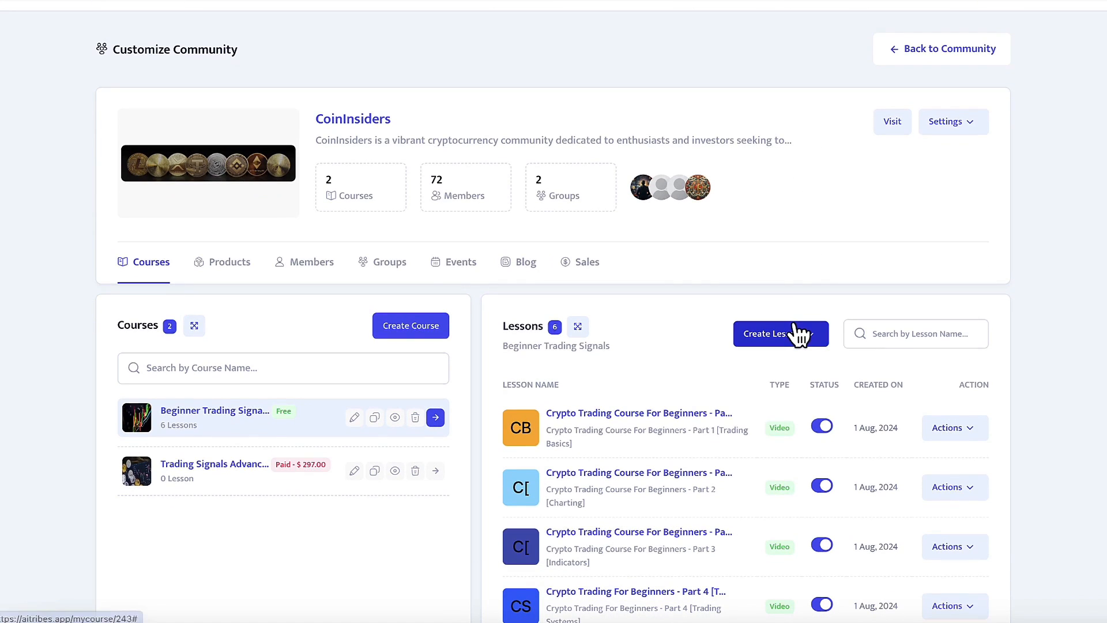
click(796, 333)
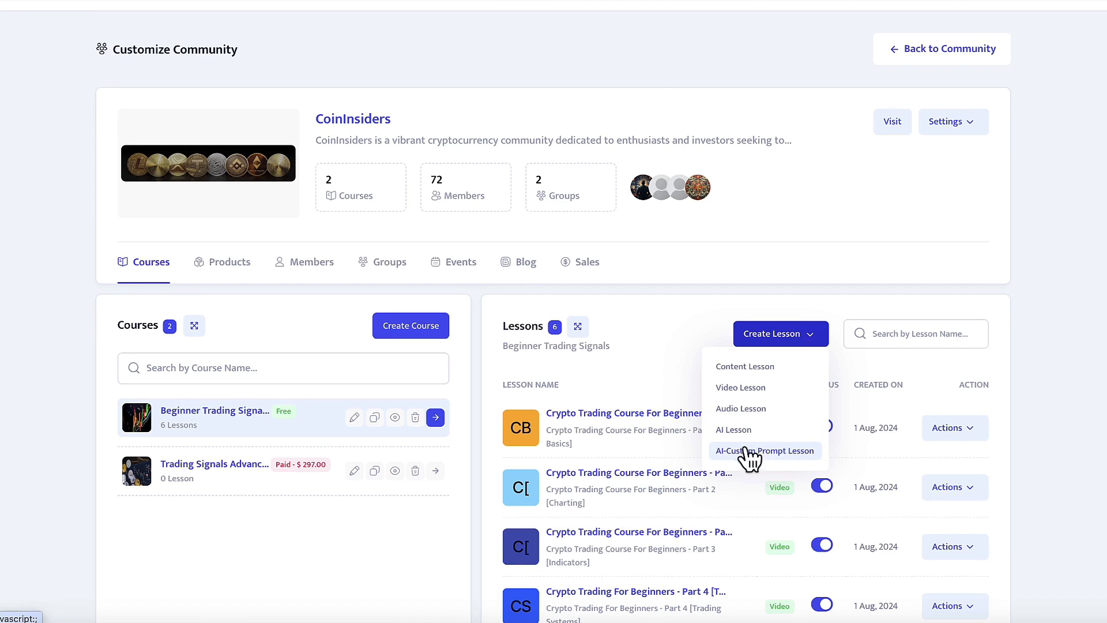
click(925, 427)
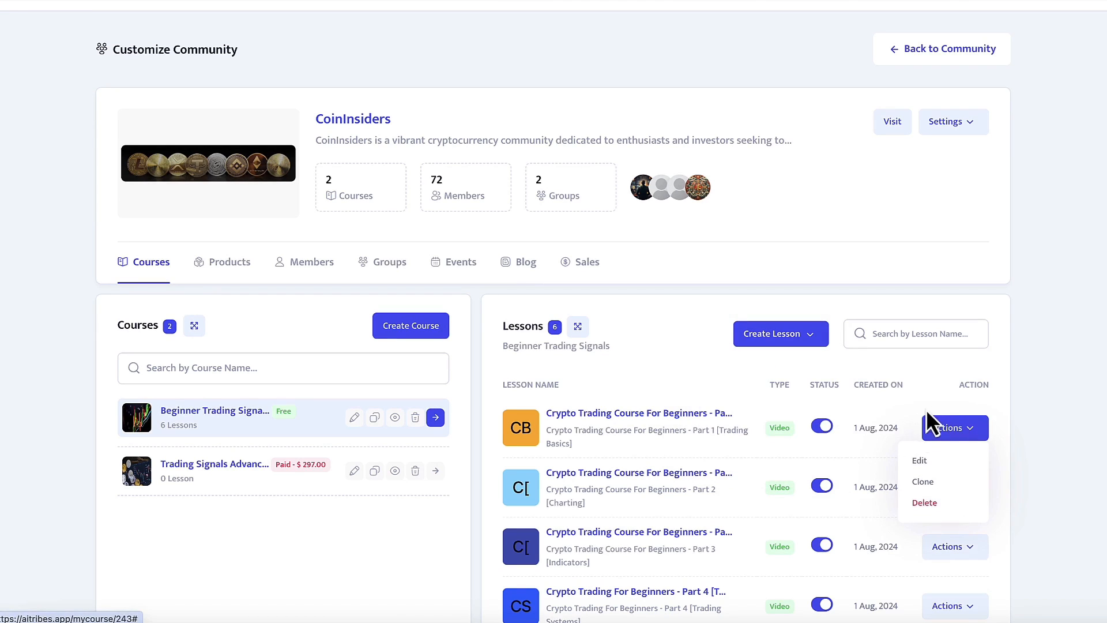
click(917, 459)
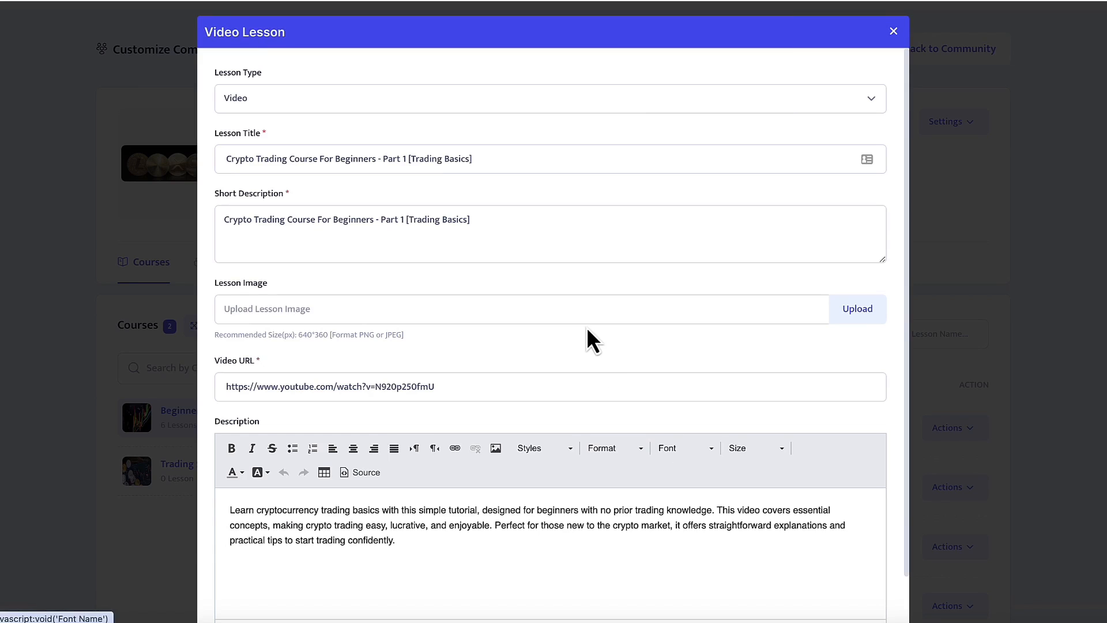
scroll(586, 327, down, 3)
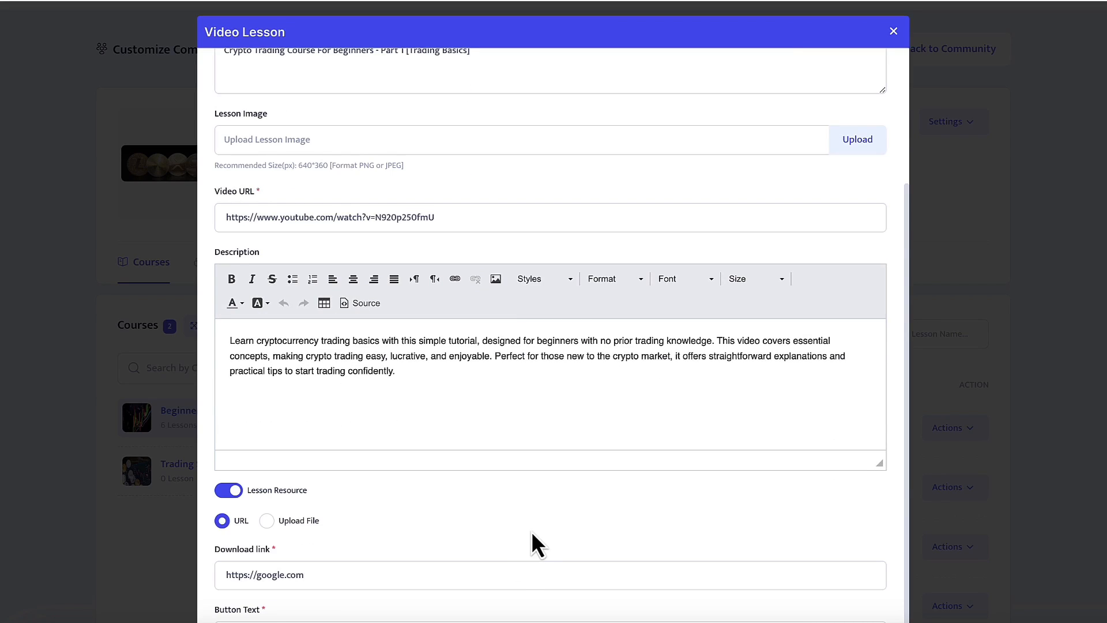
scroll(531, 541, up, 4)
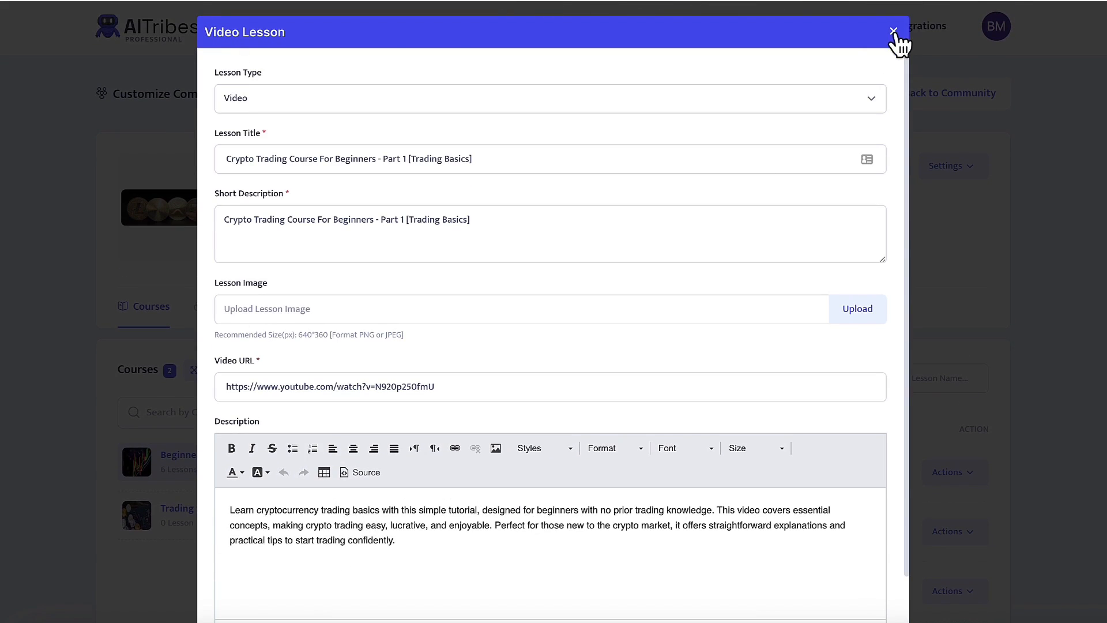
click(894, 31)
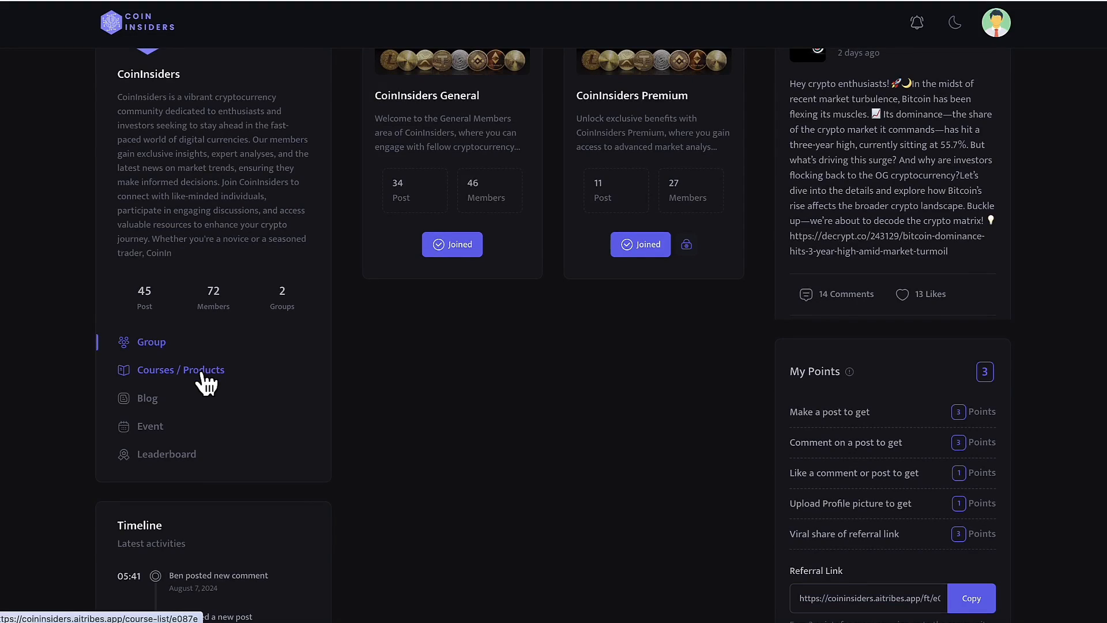
View the Beginner Trading Signals course on the CoinInsiders community site and return to examine the courses and products list
click(203, 374)
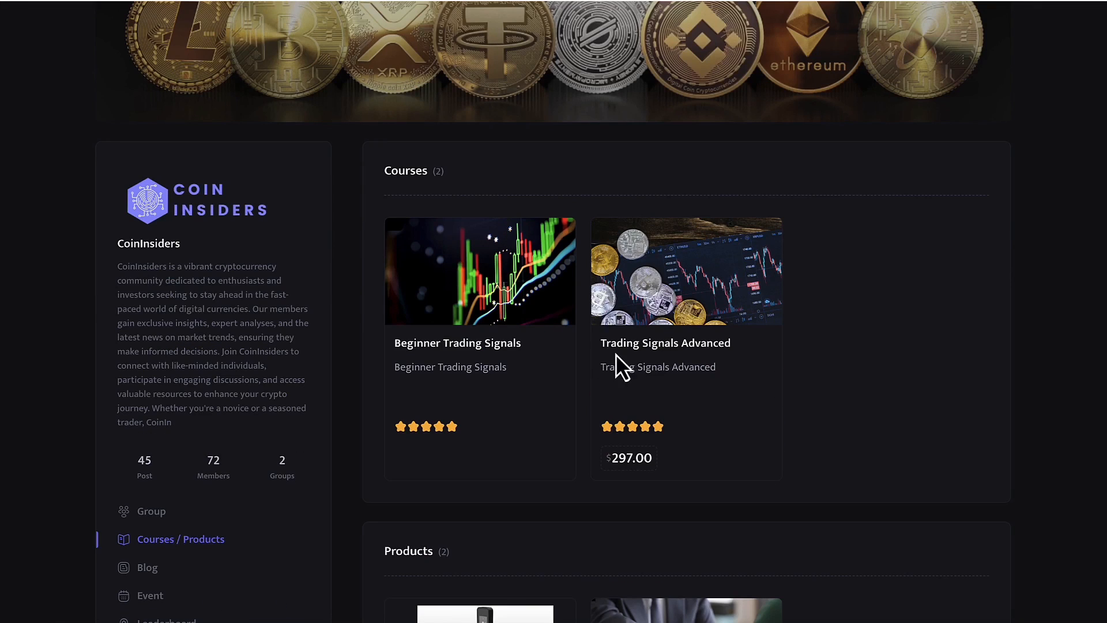
click(494, 346)
scroll(523, 351, down, 3)
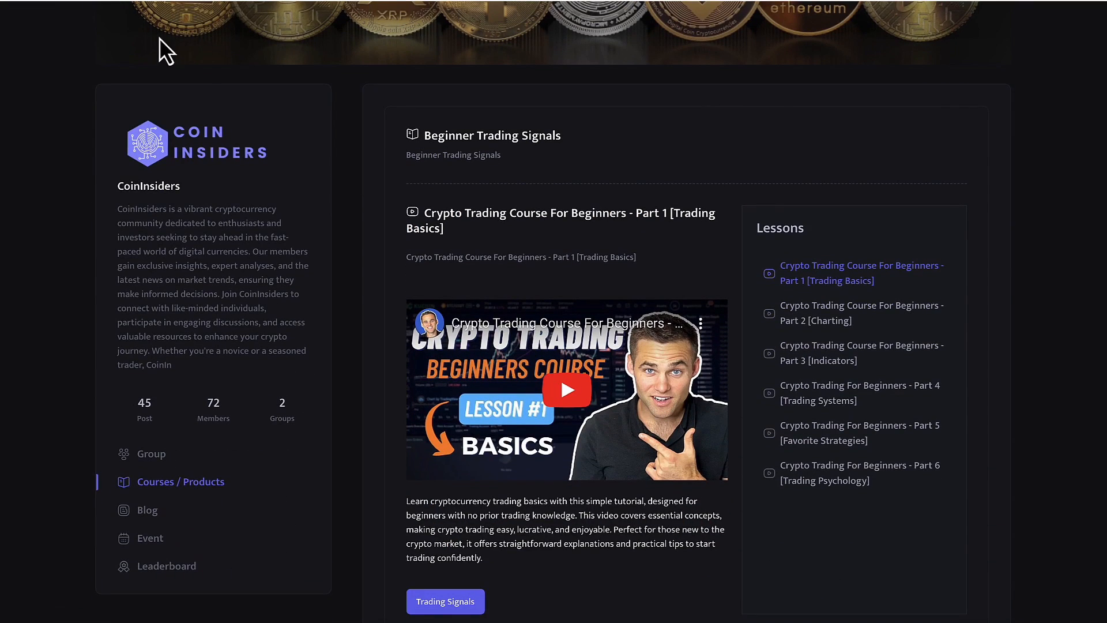
key(alt+Left)
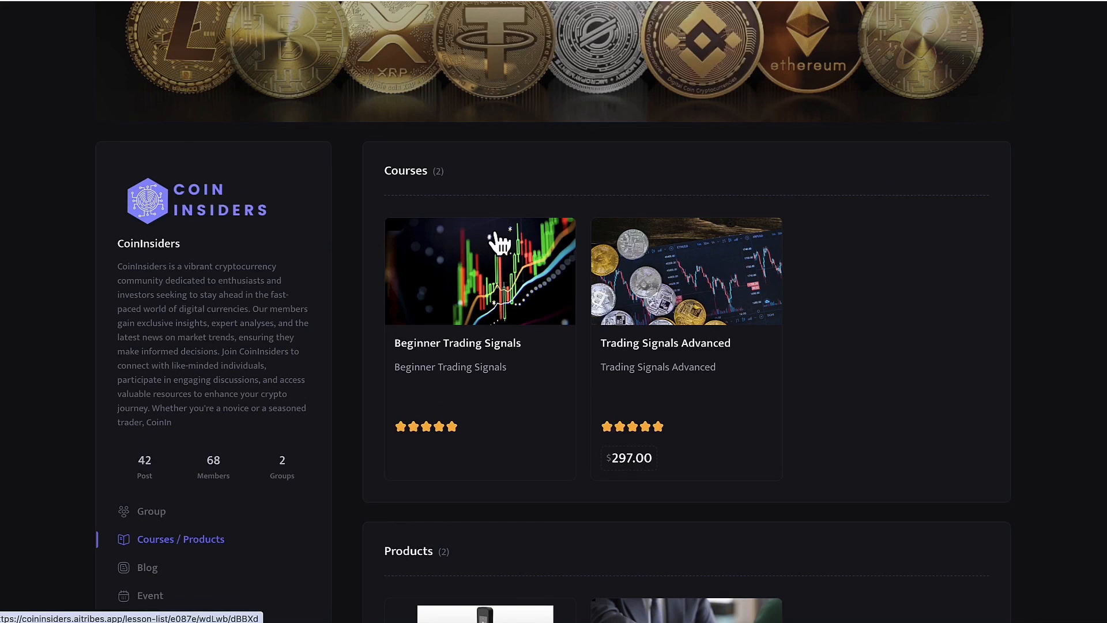
scroll(494, 236, down, 5)
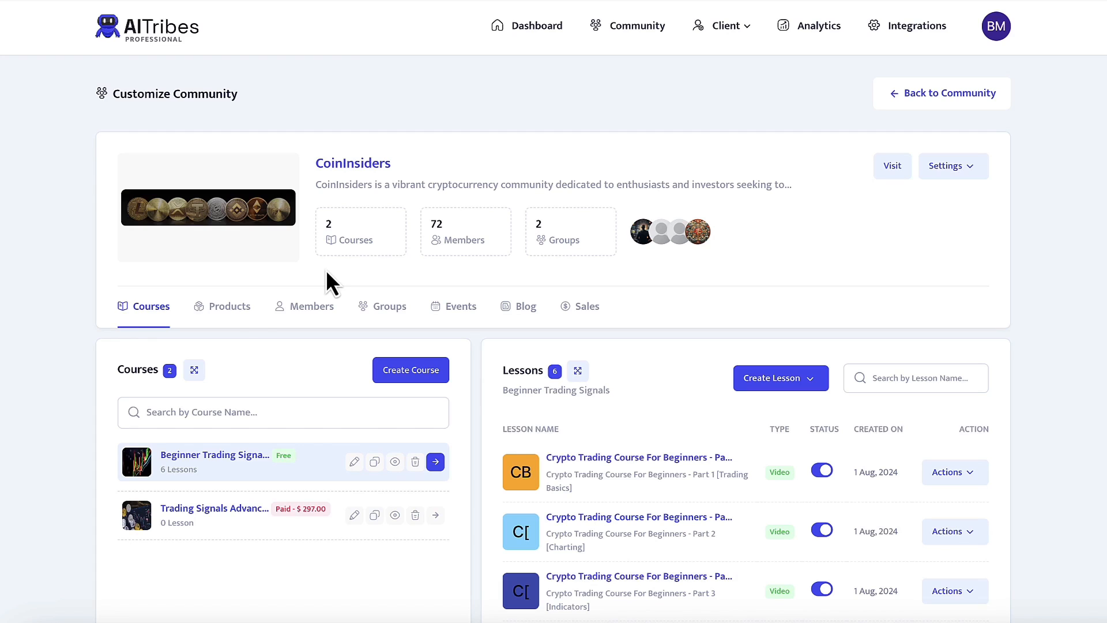
Review the Ledger Nano S Plus (Special Deal) product's details in the CoinInsiders product management and close them
click(232, 309)
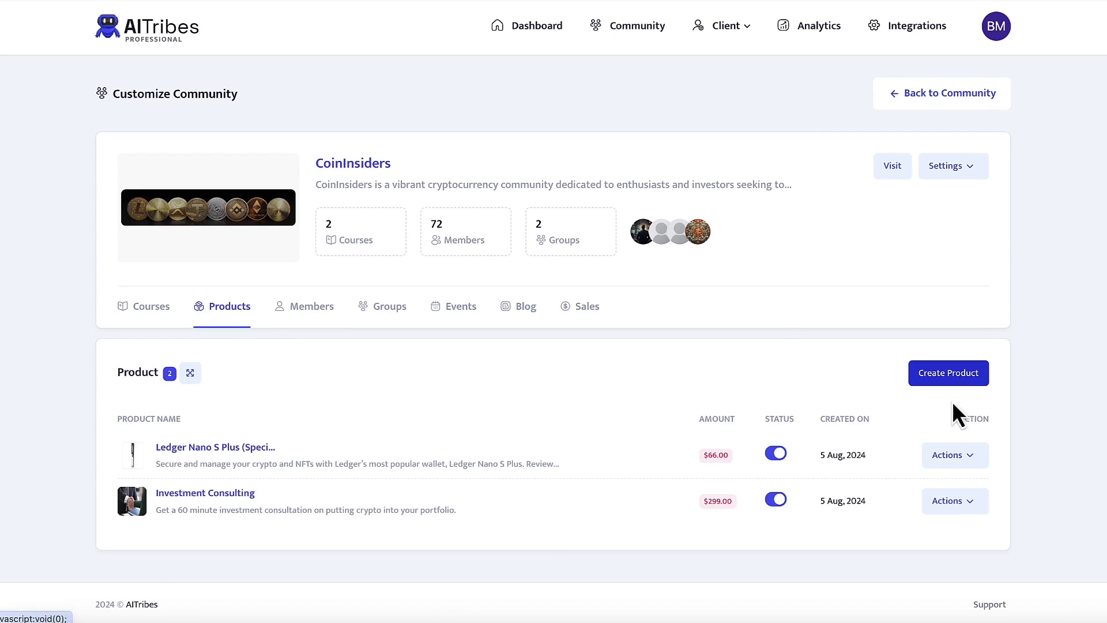
click(962, 461)
click(933, 488)
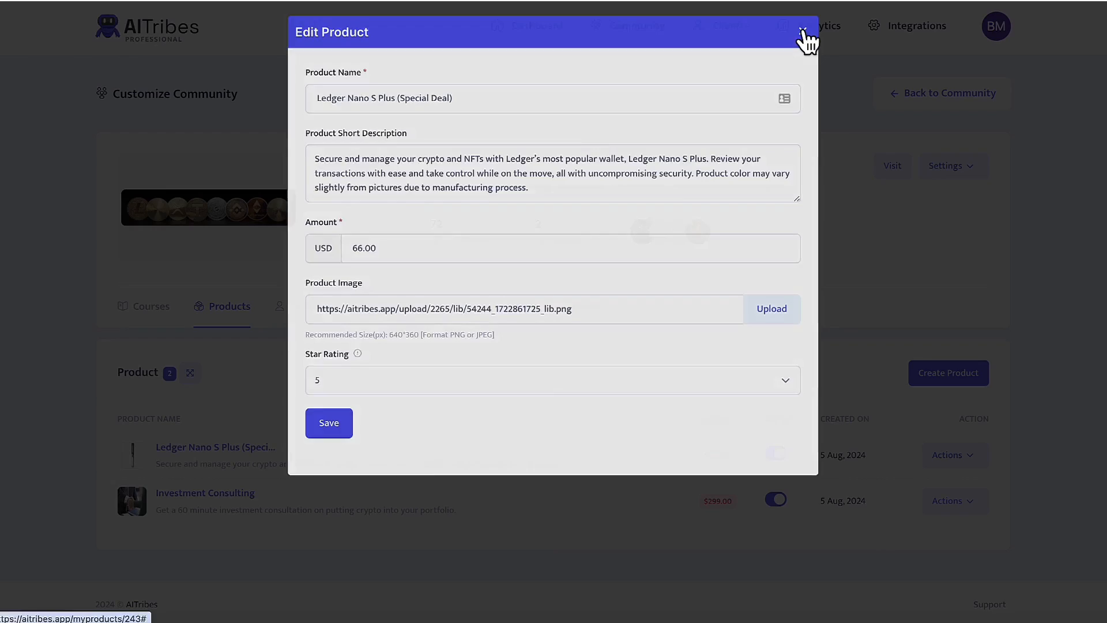
click(803, 32)
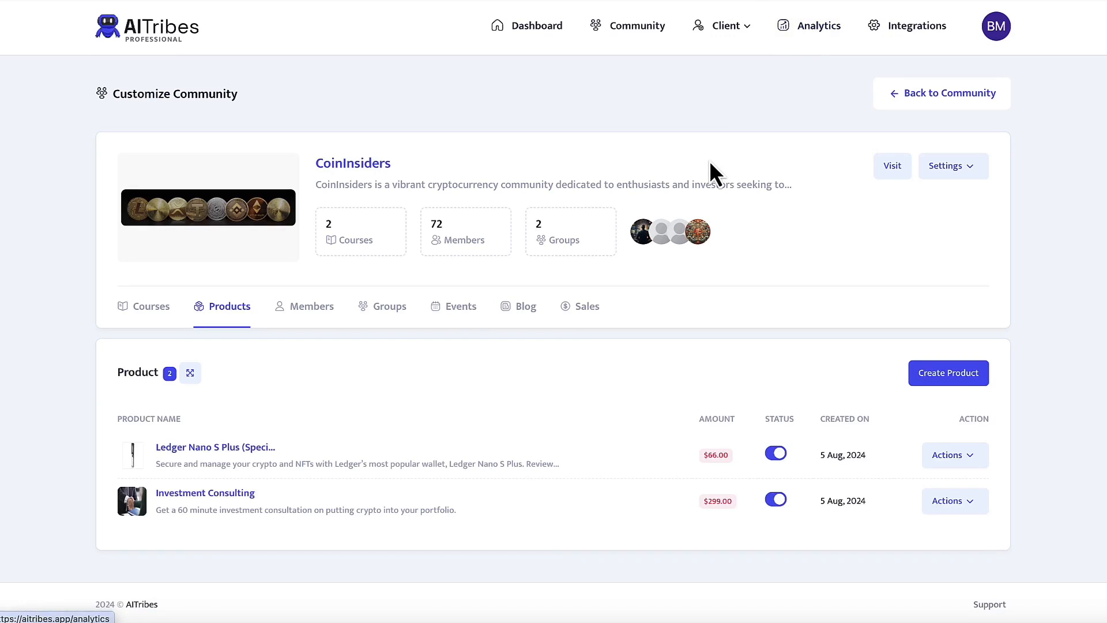
Draft a CoinInsiders event titled 'Meetup' described as 'Join our webinar to learn about the state of the market and how to join our VIP signals membership!'
click(465, 316)
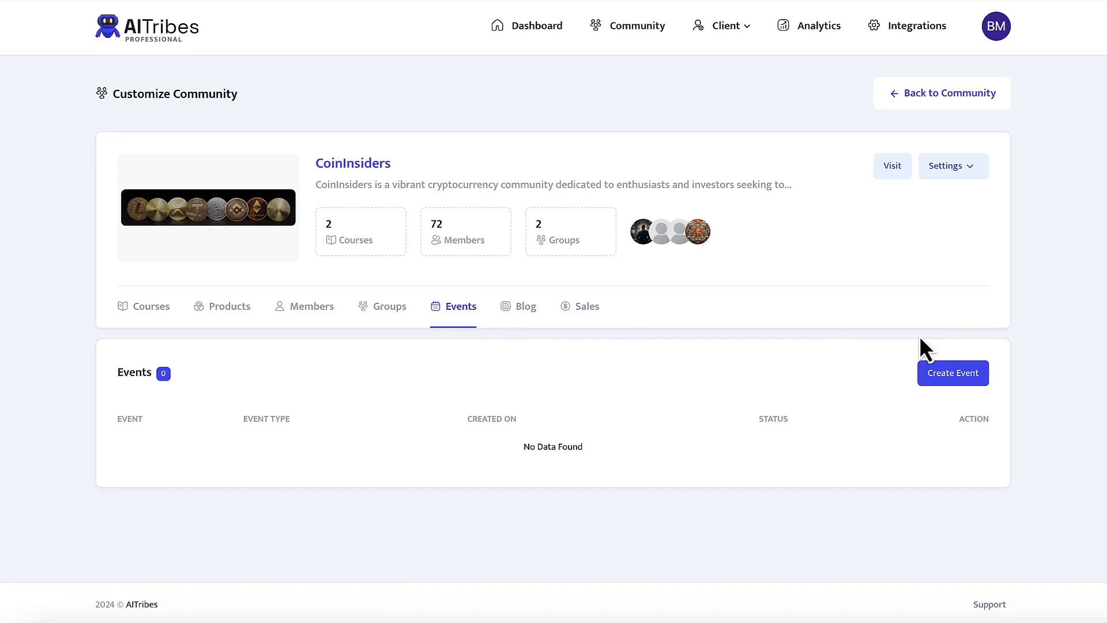
click(962, 376)
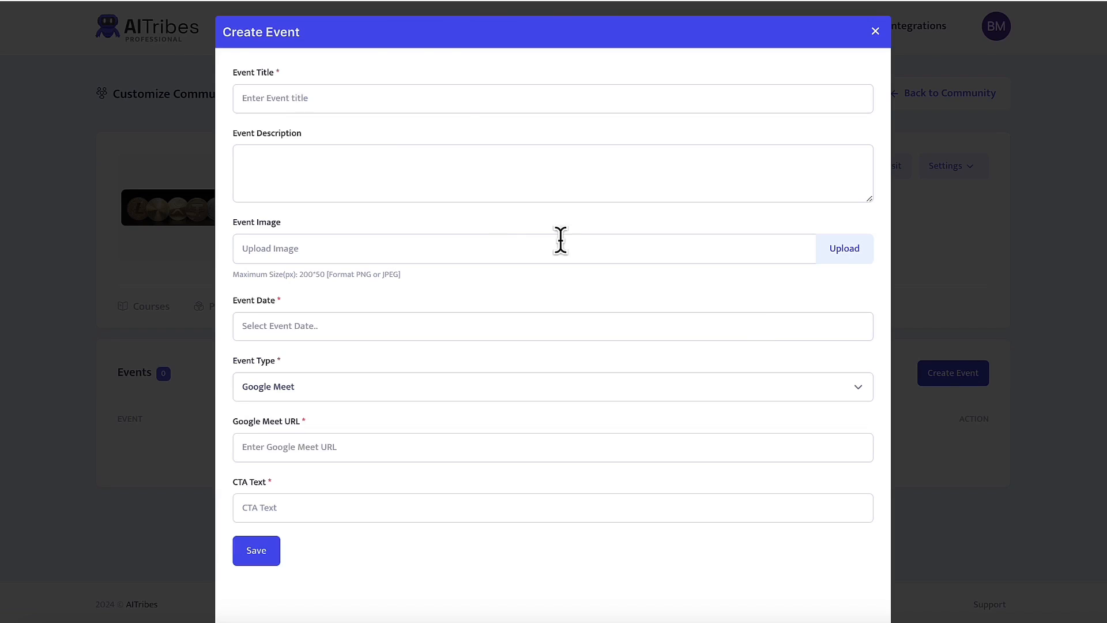
click(351, 97)
text(Meetup)
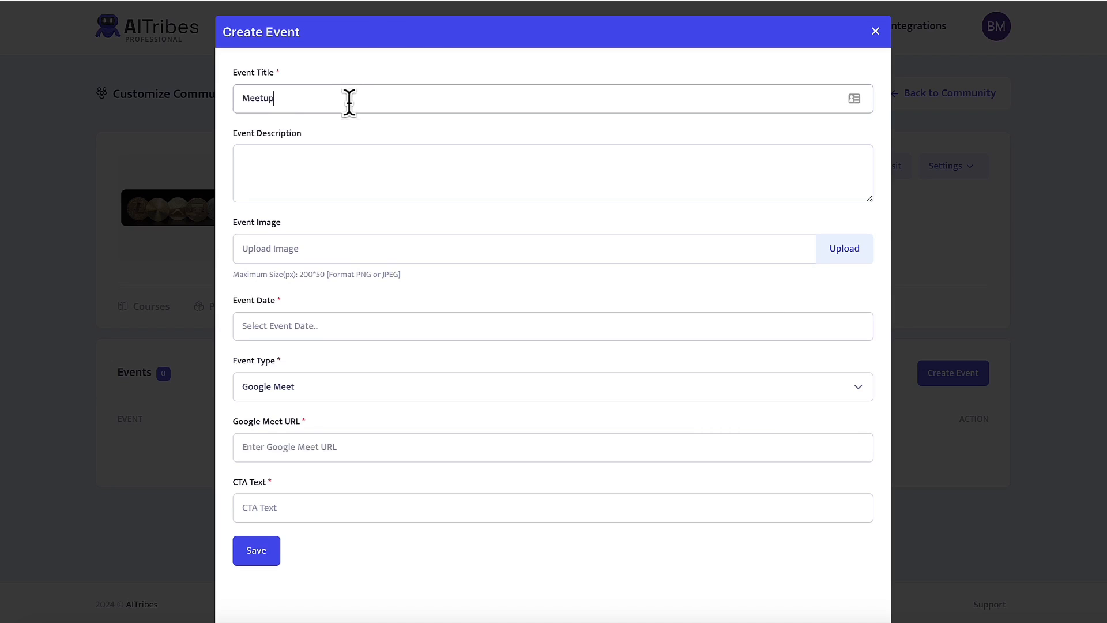
click(326, 187)
text(Join our webinar to learn about the state of the market and how to join our VIP signals membership!)
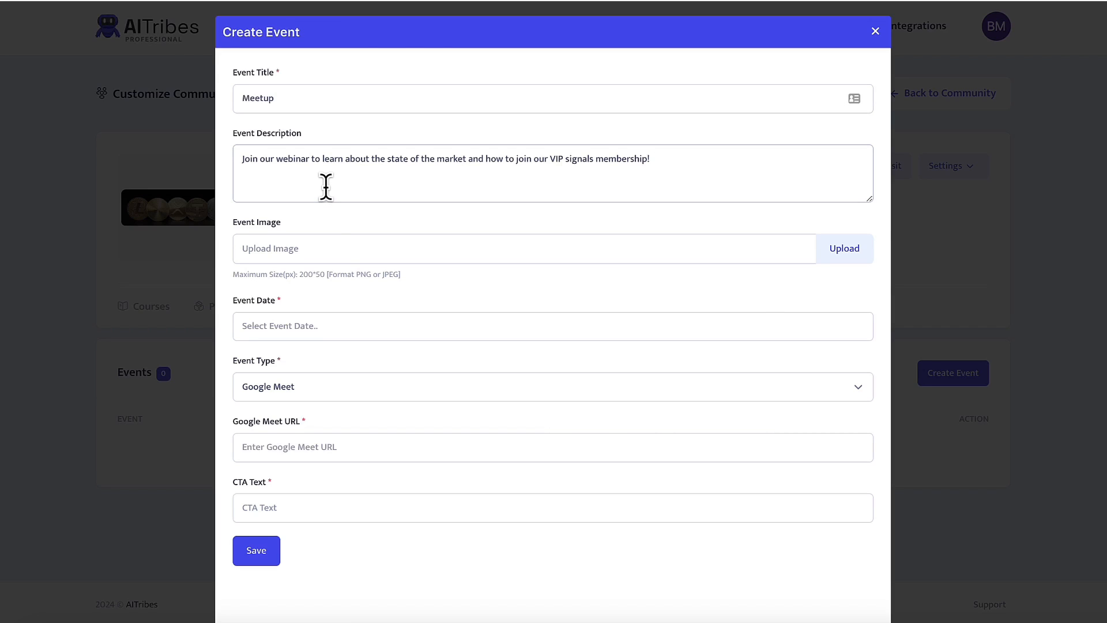
Try setting the event type to Webinar with the CTA text 'Join Now!', and close the event form without saving
click(323, 387)
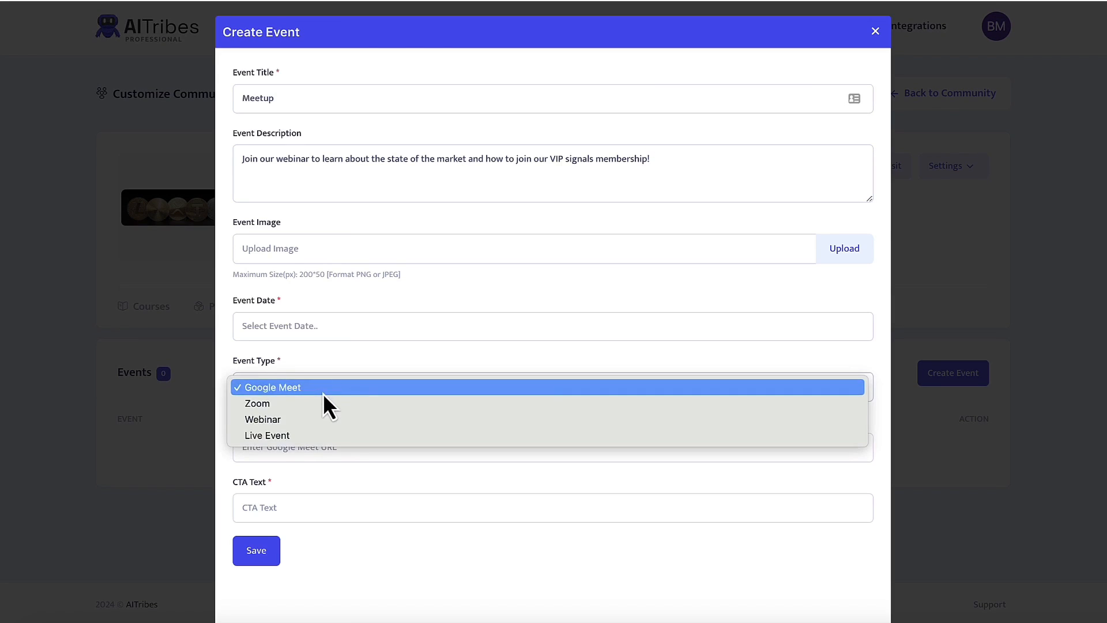
click(320, 419)
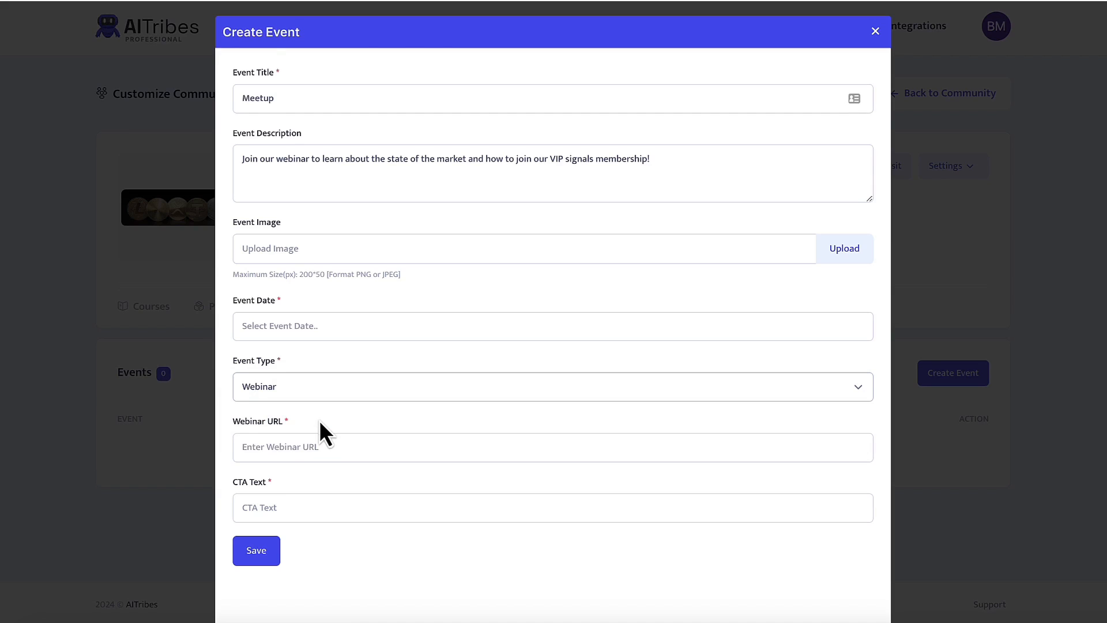
click(292, 508)
text(Join Now!)
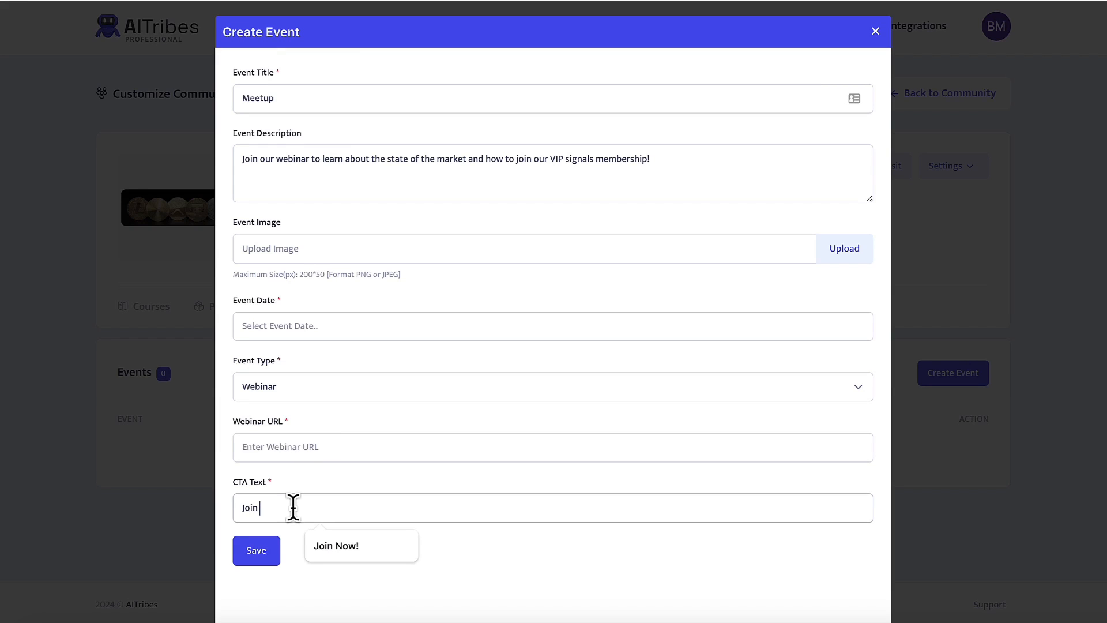
click(875, 32)
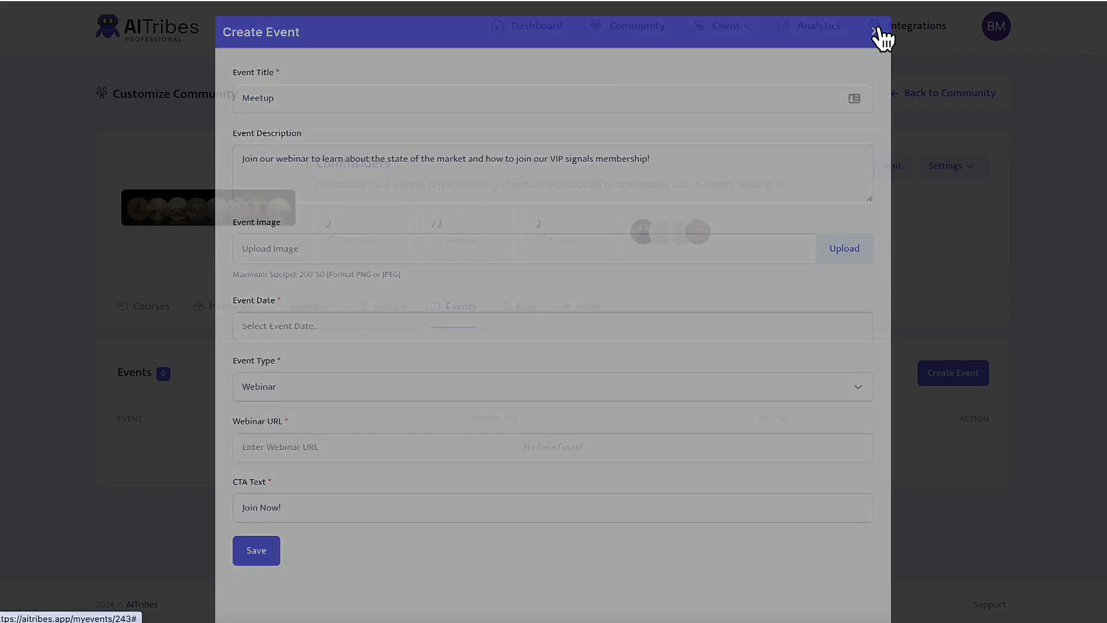
Review the analytics of the CoinInsiders community and switch to those of the Fit4Less community
click(829, 51)
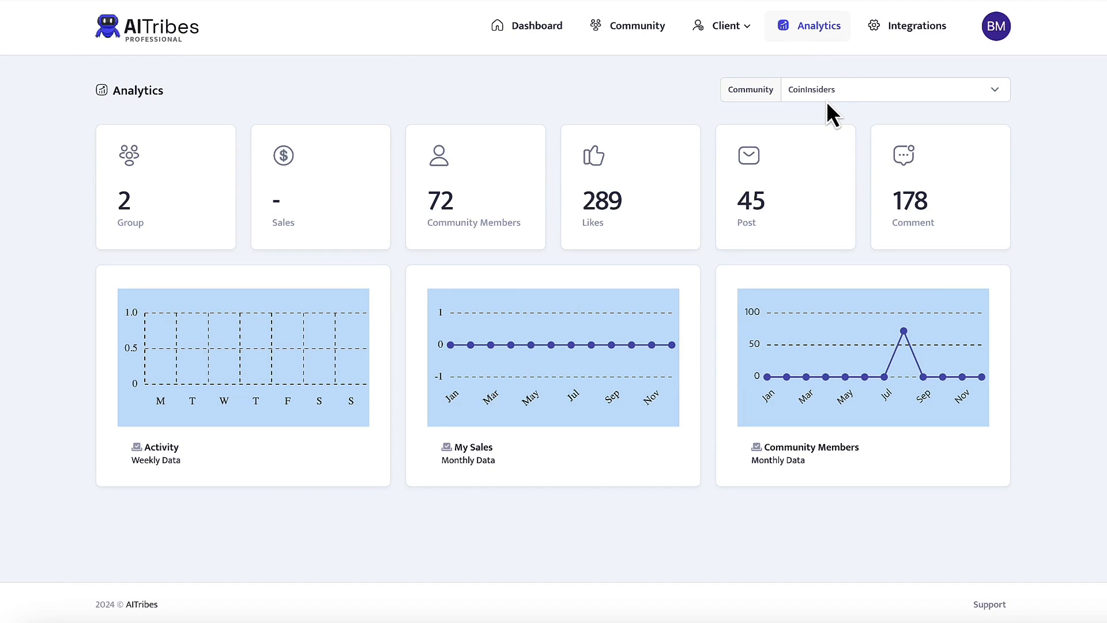
click(827, 103)
click(829, 74)
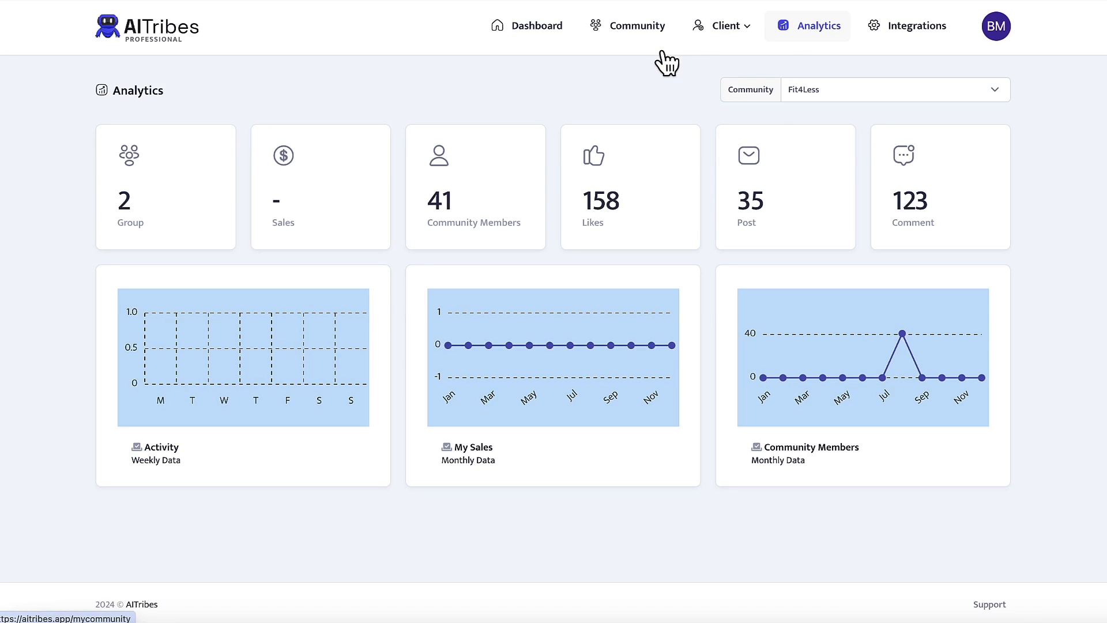
Start adding a client in the client management area, entering the client's full name and beginning the client's e-mail address
click(714, 28)
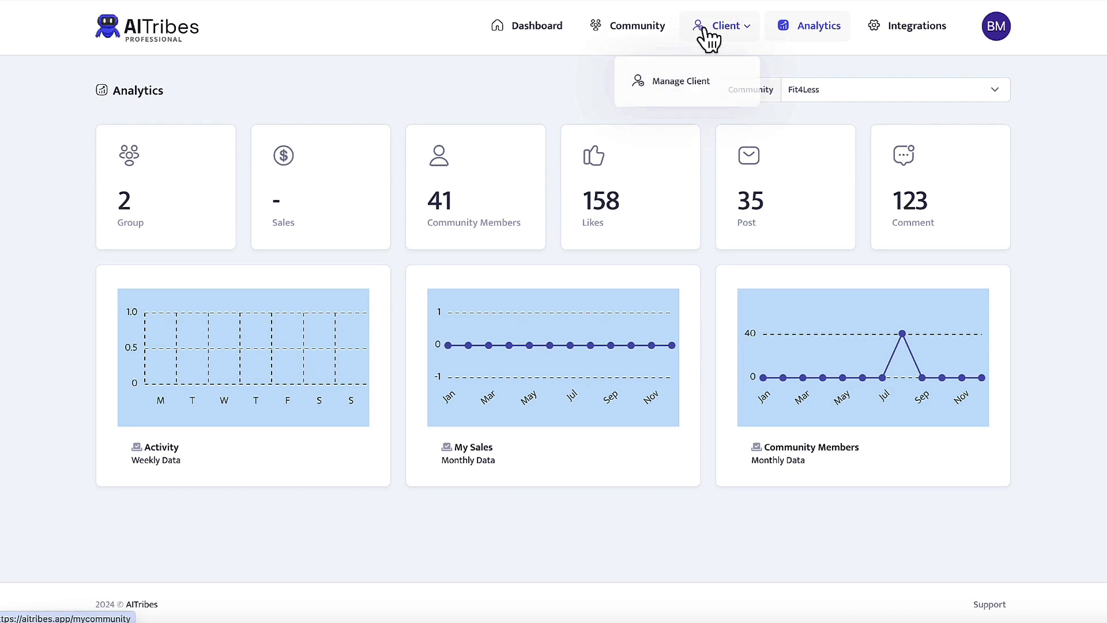
click(689, 80)
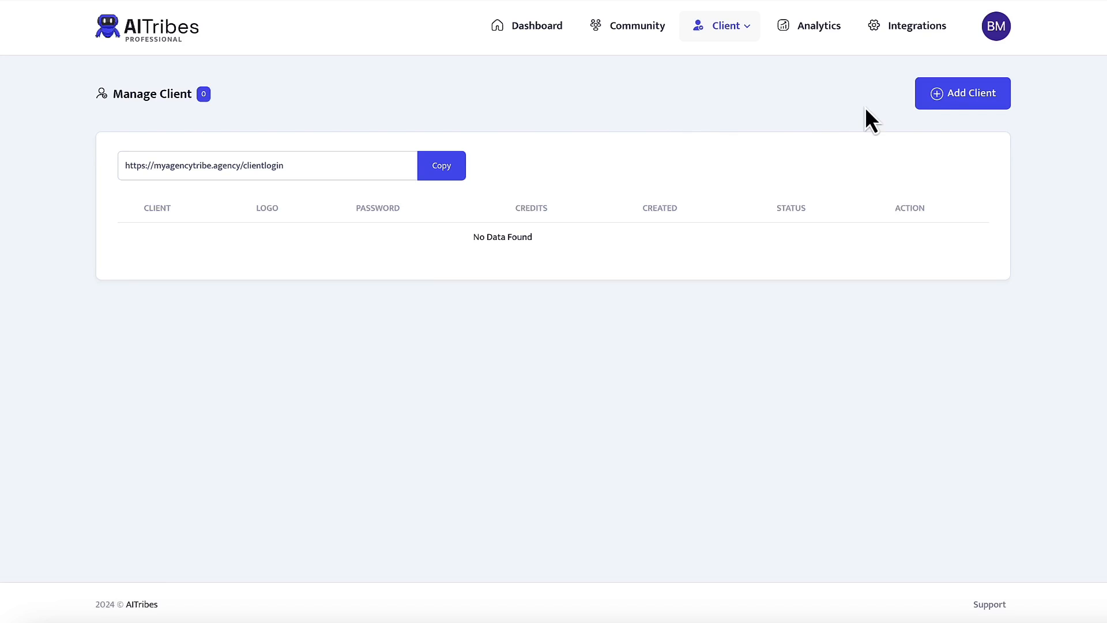
click(949, 105)
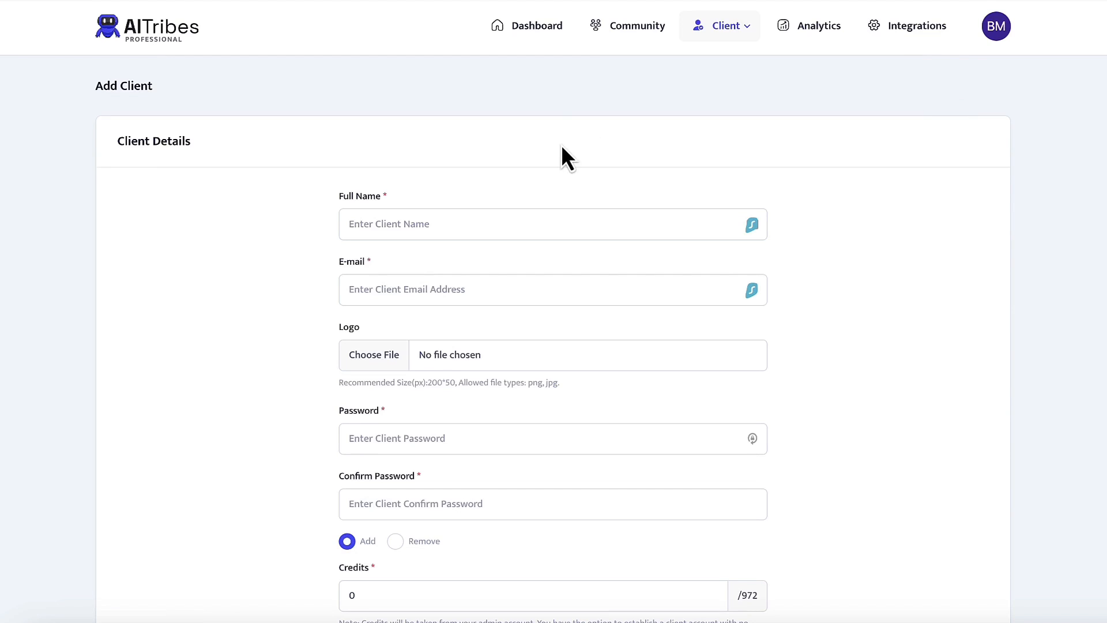
click(423, 215)
text(You)
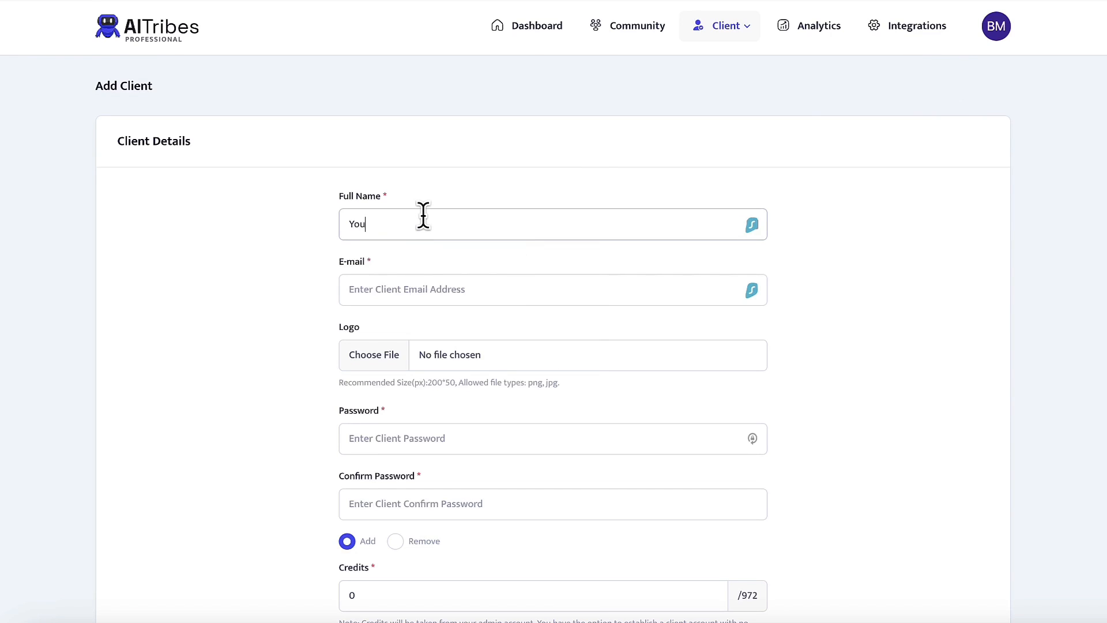
text(r Cli)
text(t Name)
click(427, 294)
text(cl)
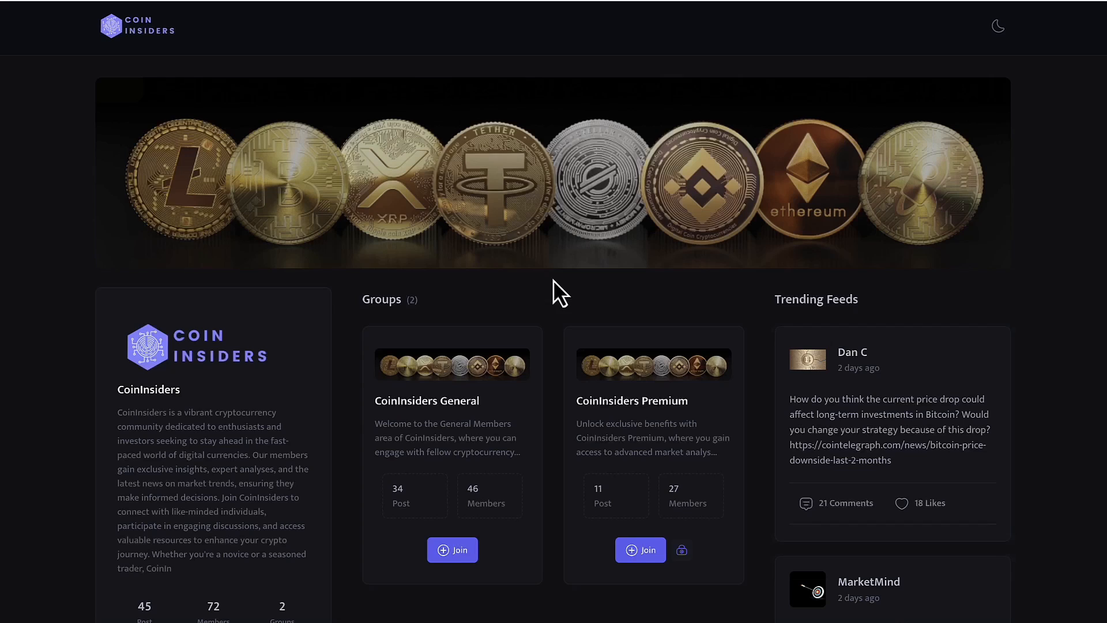
Request to join the CoinInsiders General group, start a new account sign-up, and enter the member's e-mail address
click(452, 545)
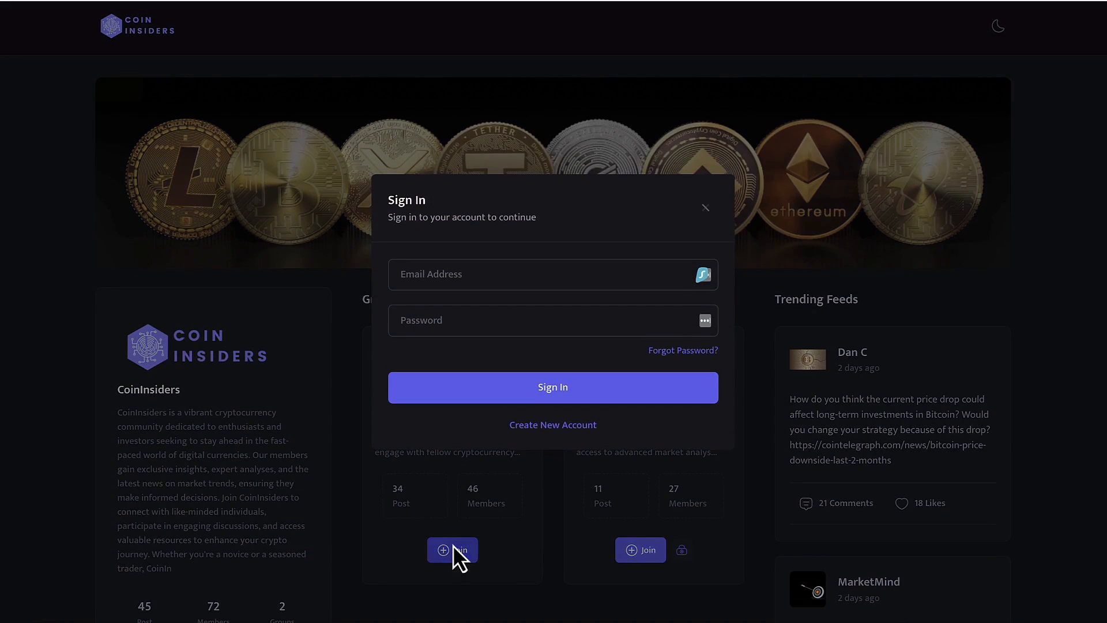
click(545, 429)
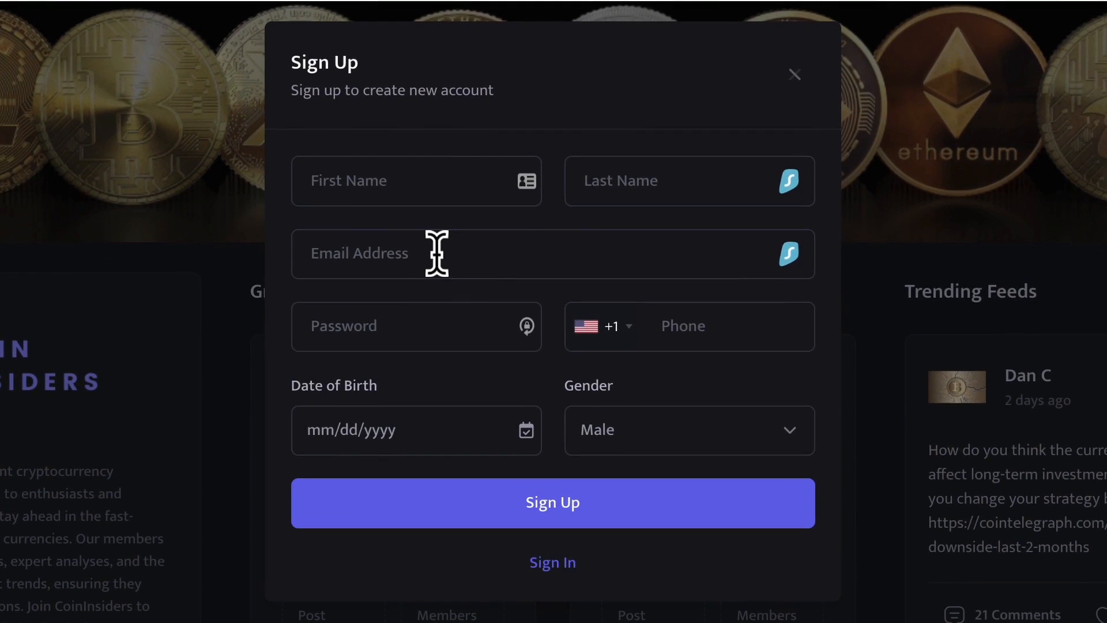
click(436, 253)
text(yo)
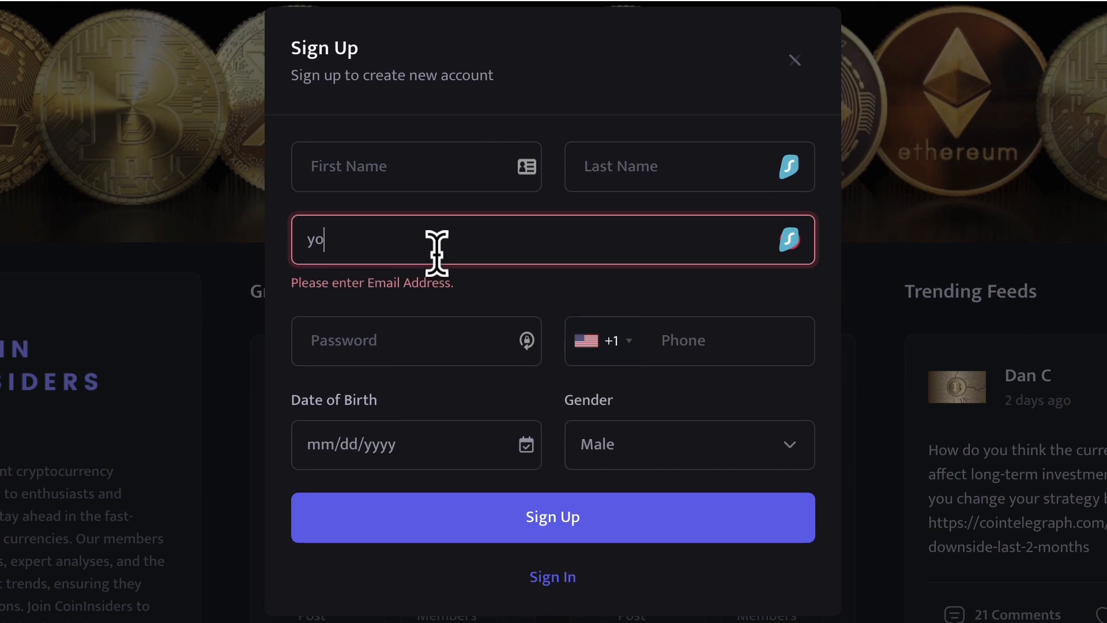
text(urbestemail)
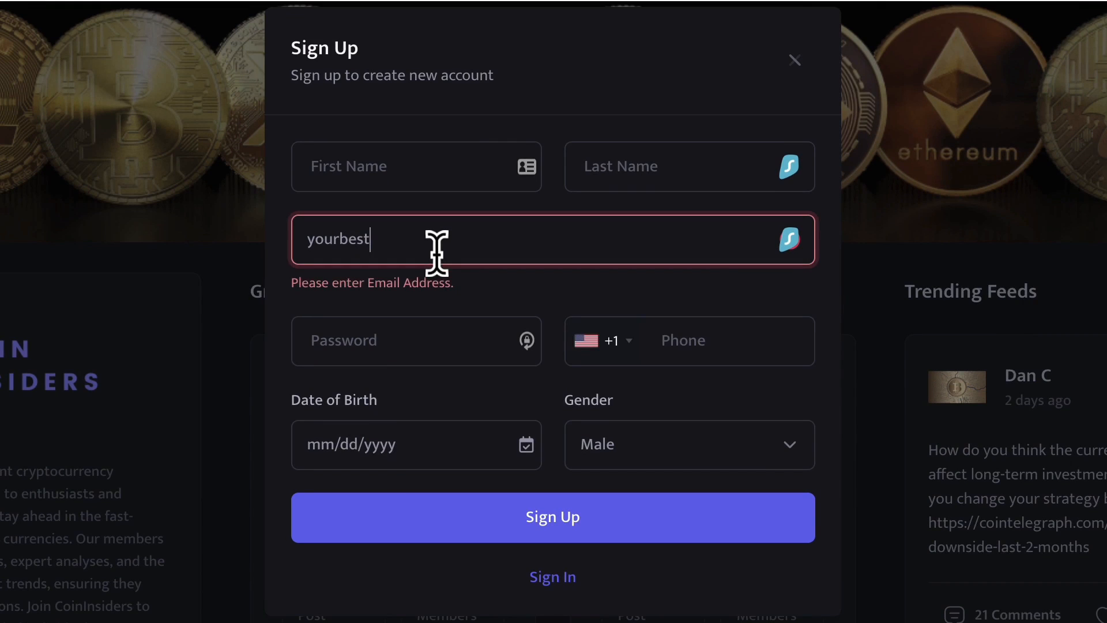